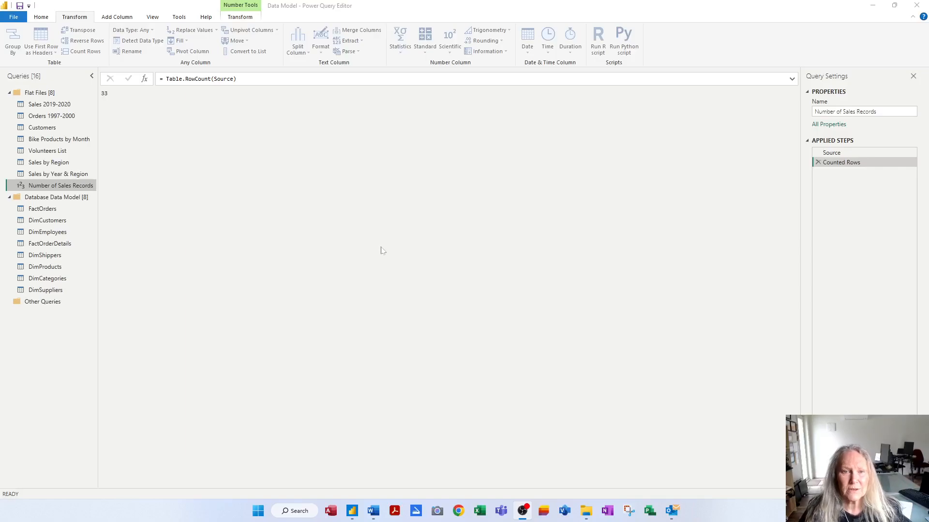
Step: Rename the Sales 2019-2020 query as Sales 2019-2021
{"action": "left_click", "coordinate": [49, 104]}
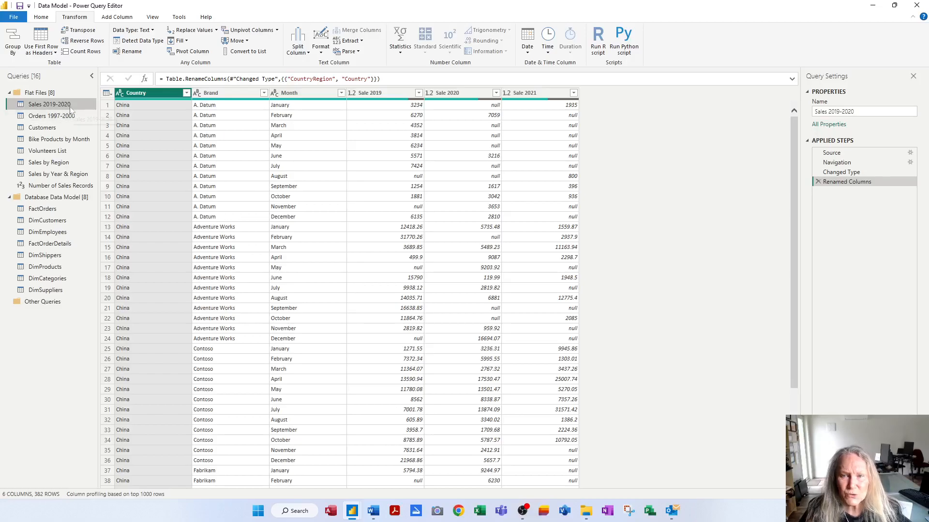
{"action": "double_click", "coordinate": [70, 104]}
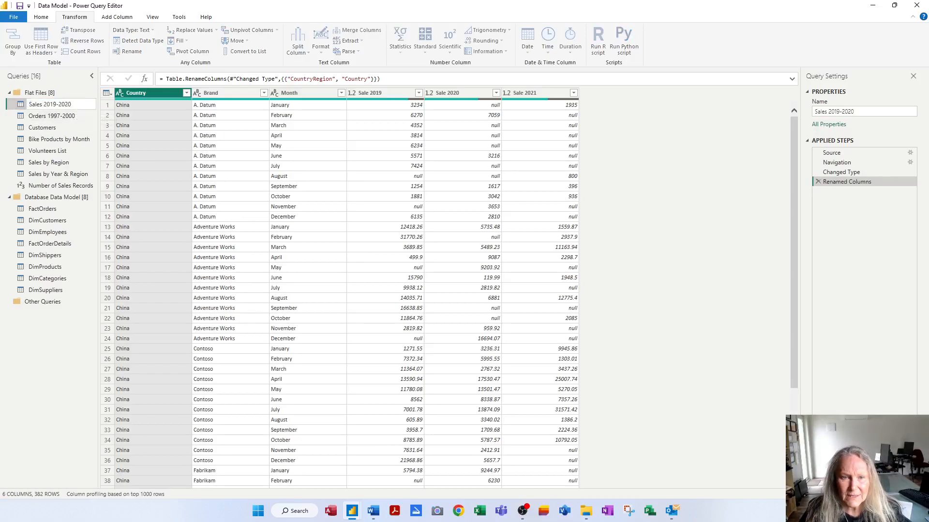
{"action": "key", "text": "BackSpace"}
{"action": "type", "text": "1"}
{"action": "key", "text": "Return"}
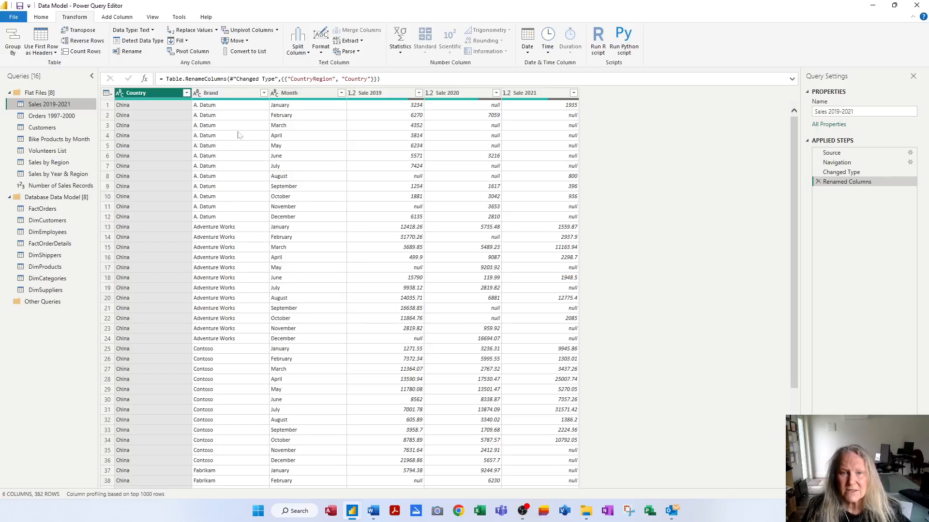
Step: Replace A. Datum with ACME Limited in the Brand column, matching entire cell contents only
{"action": "left_click", "coordinate": [234, 95]}
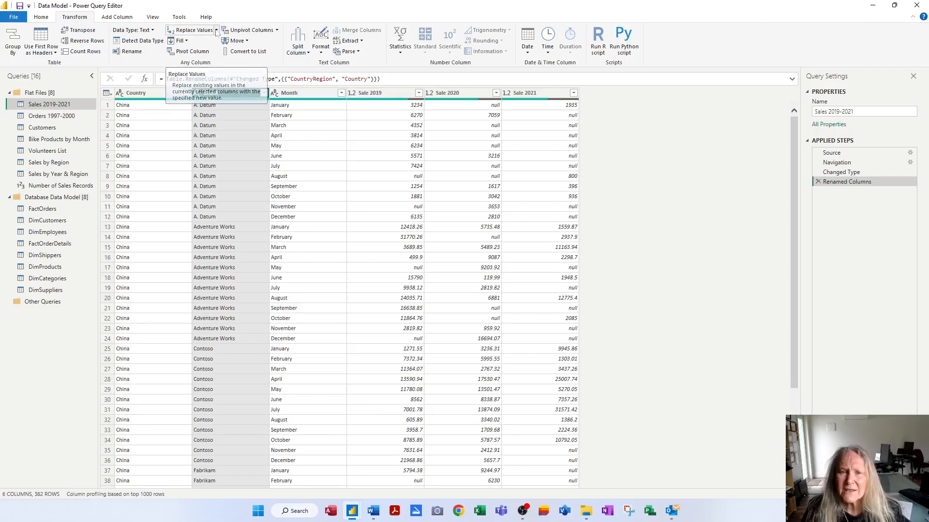
{"action": "left_click", "coordinate": [217, 30]}
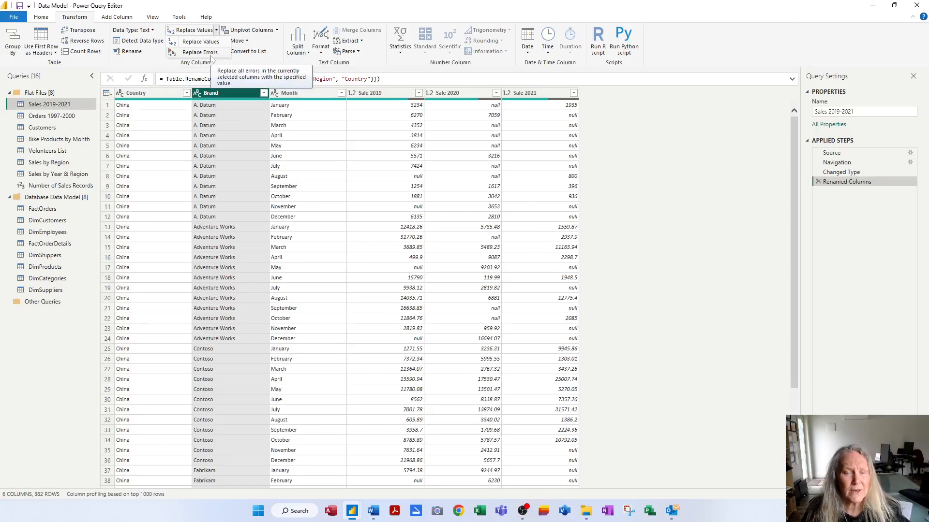
{"action": "left_click", "coordinate": [212, 42]}
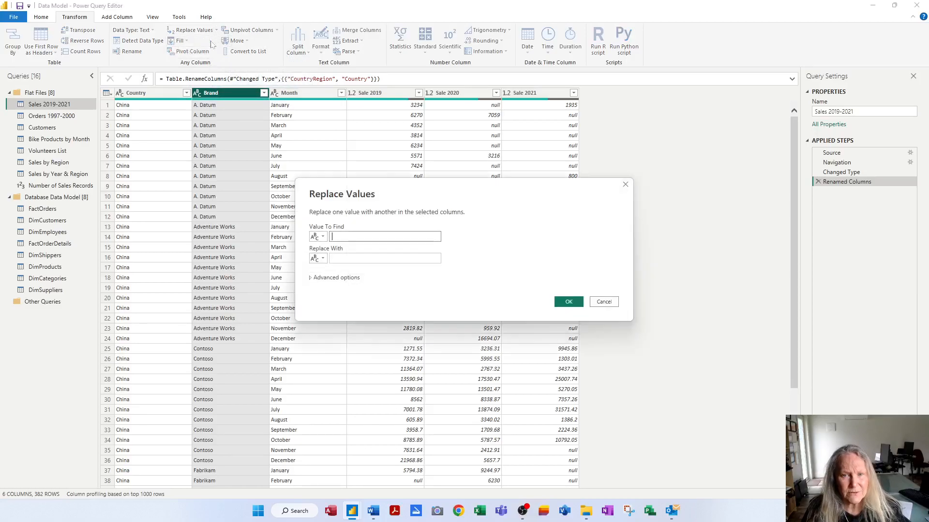
{"action": "type", "text": "A"}
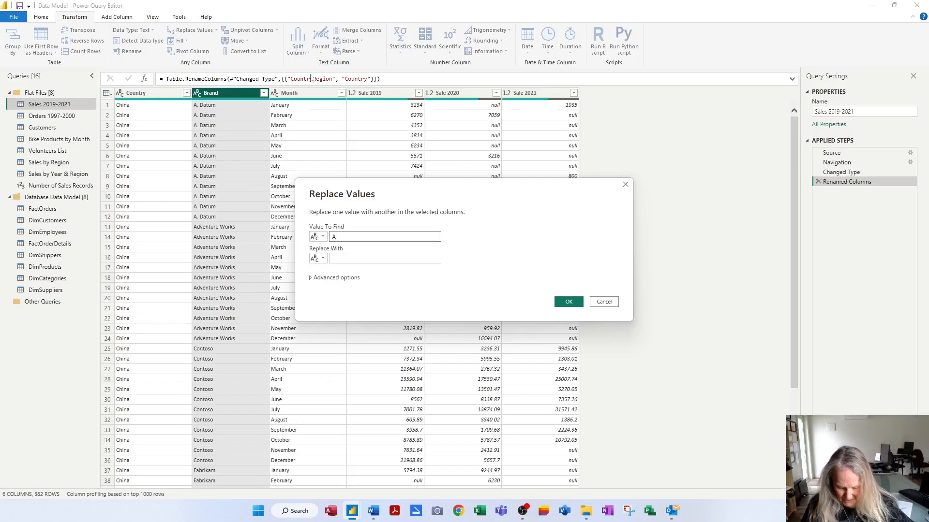
{"action": "type", "text": ". Datum"}
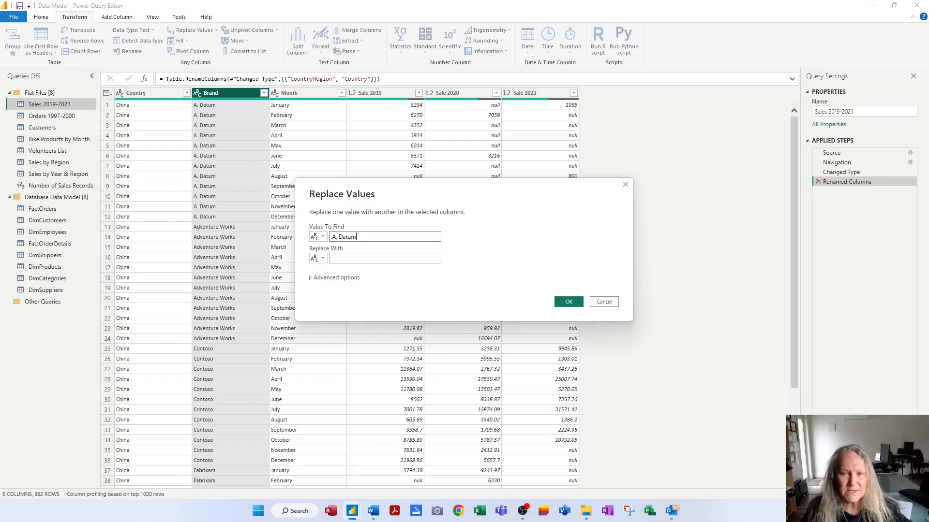
{"action": "left_click", "coordinate": [338, 259]}
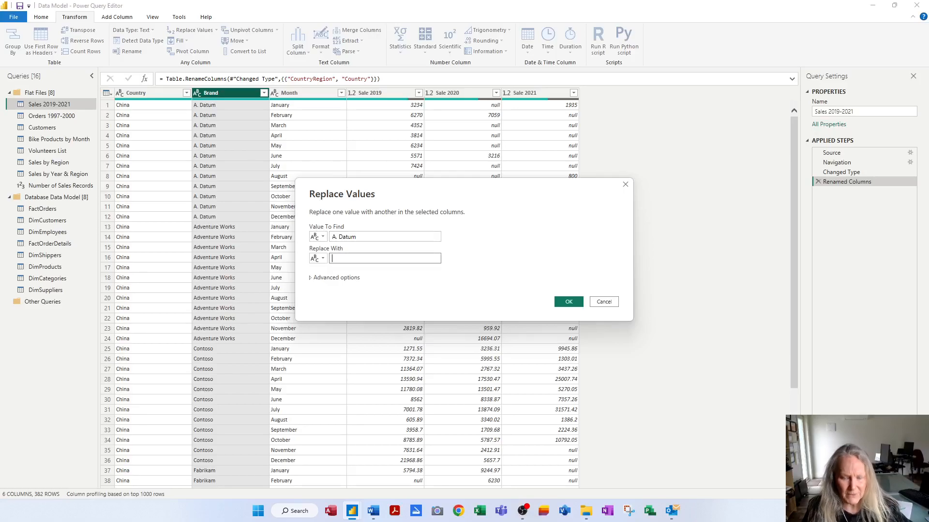
{"action": "type", "text": "ACME Limited"}
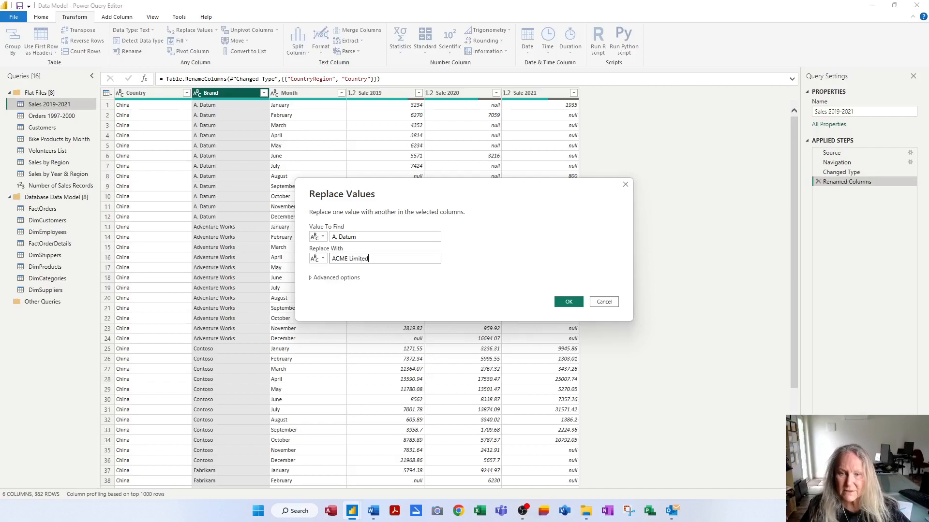
{"action": "left_click", "coordinate": [313, 279]}
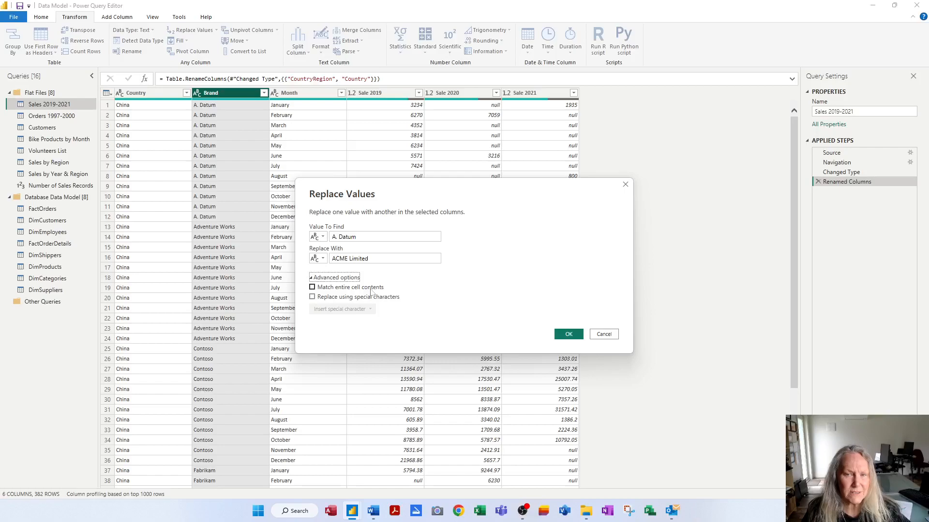
{"action": "left_click", "coordinate": [348, 237]}
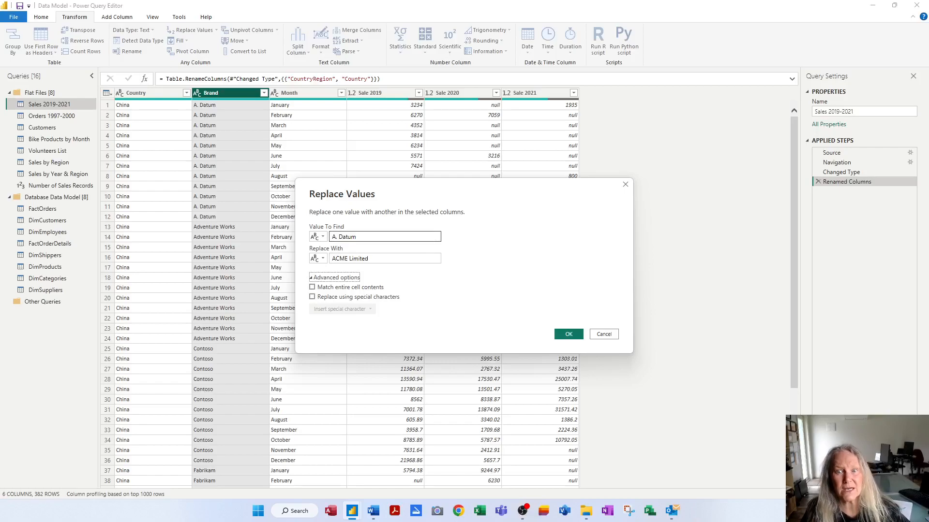
{"action": "left_click", "coordinate": [345, 288]}
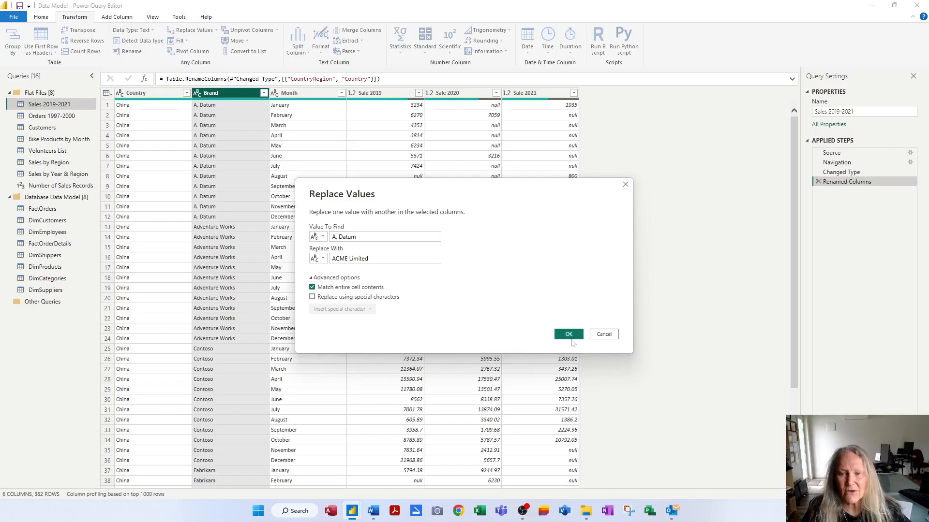
{"action": "left_click", "coordinate": [569, 334]}
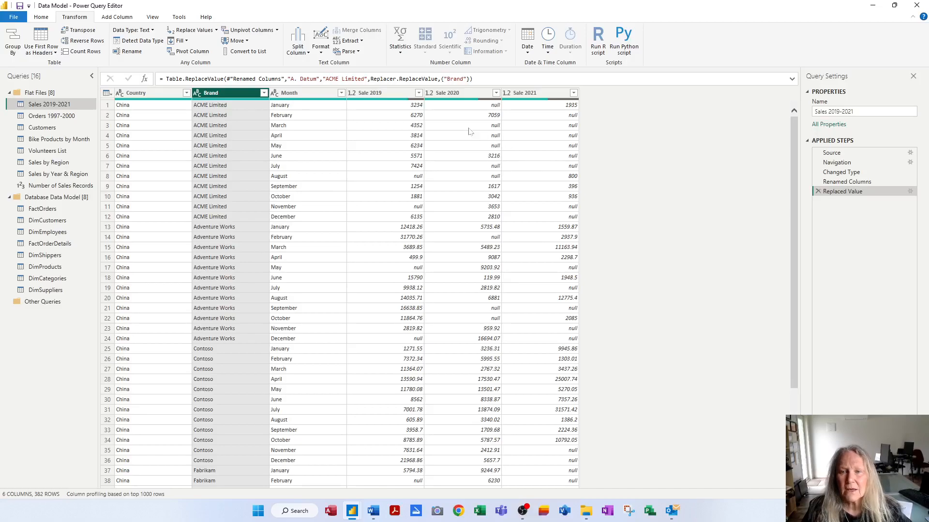
Step: Replace null with 0 across the Sale 2019, Sale 2020 and Sale 2021 columns
{"action": "left_click", "coordinate": [382, 96]}
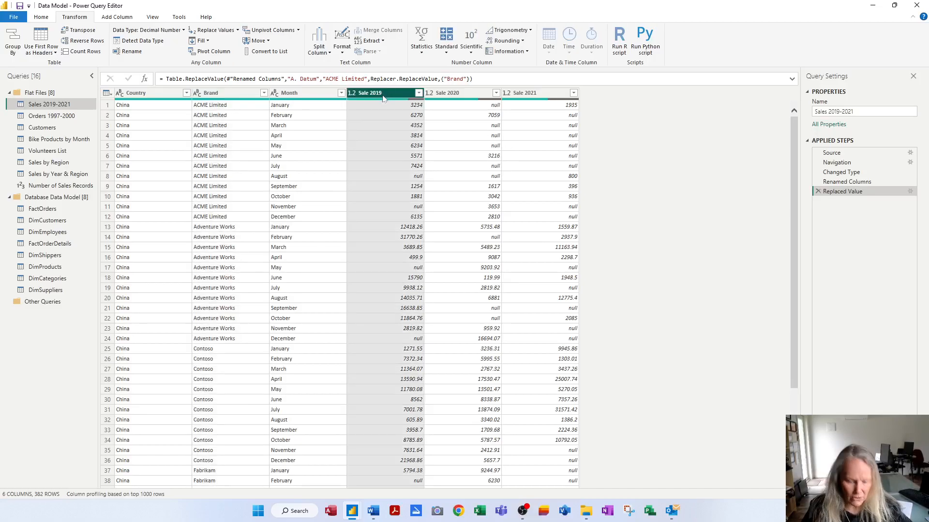
{"action": "left_click", "coordinate": [535, 95], "text": "shift"}
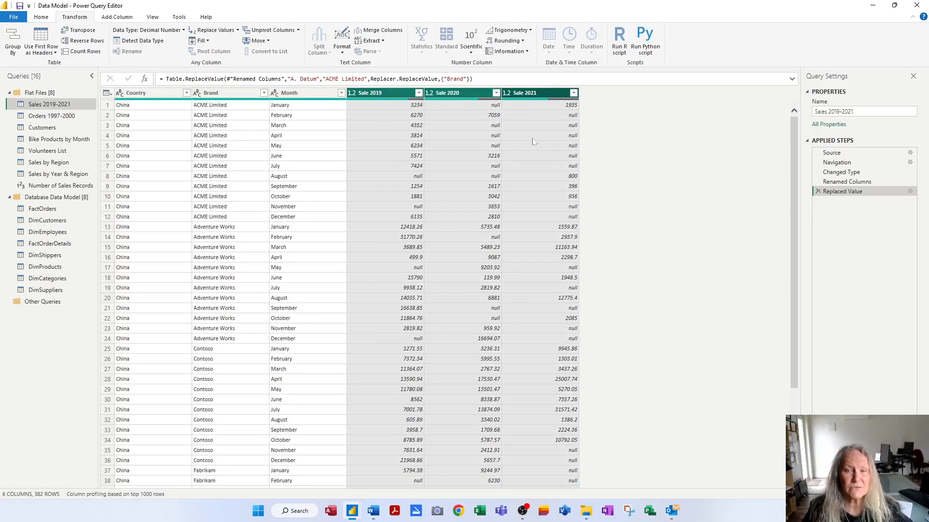
{"action": "left_click", "coordinate": [218, 33]}
{"action": "type", "text": "null"}
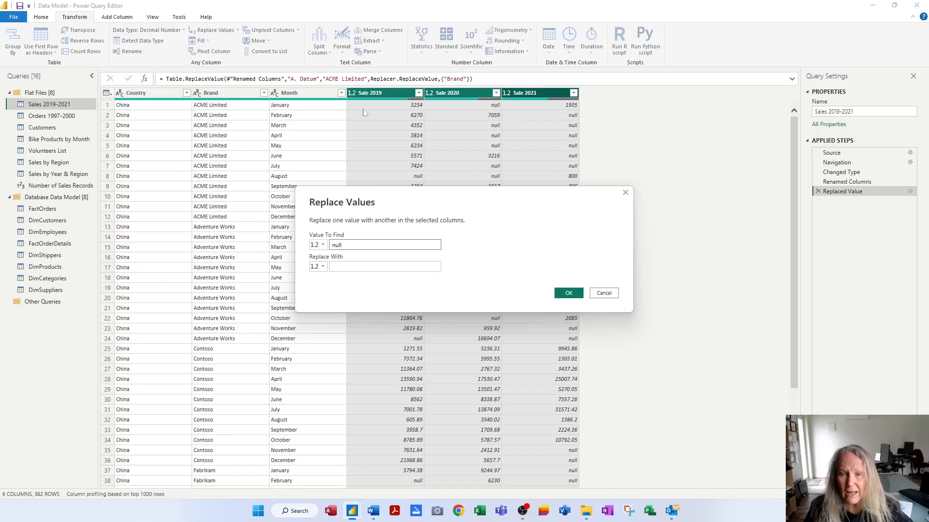
{"action": "key", "text": "Tab"}
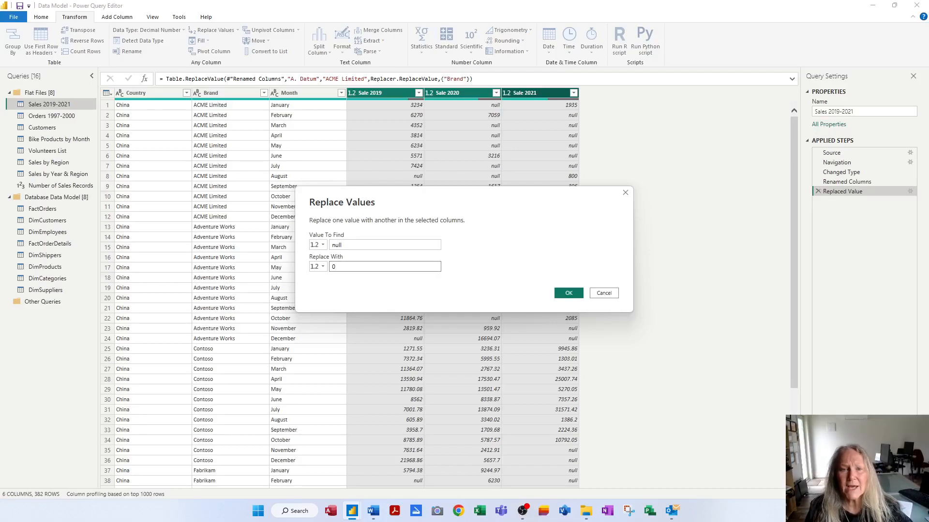
{"action": "type", "text": "0"}
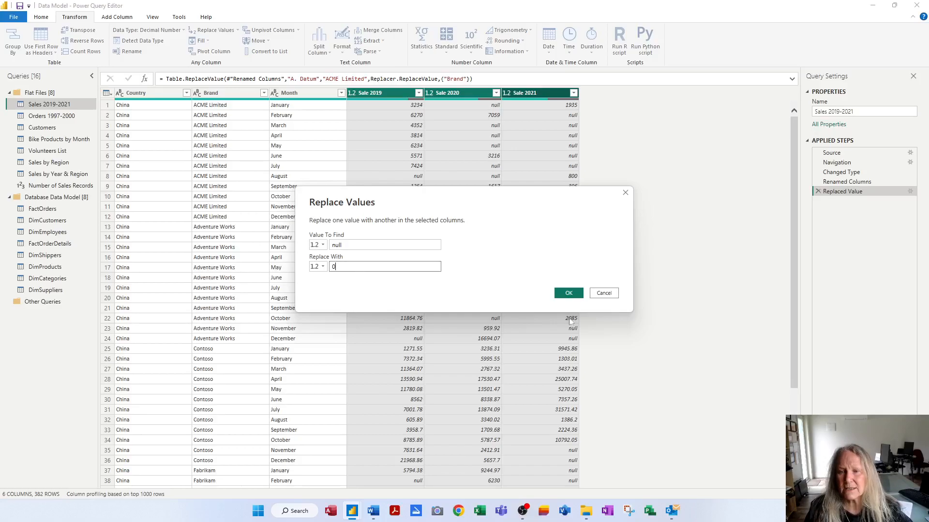
{"action": "left_click", "coordinate": [569, 294]}
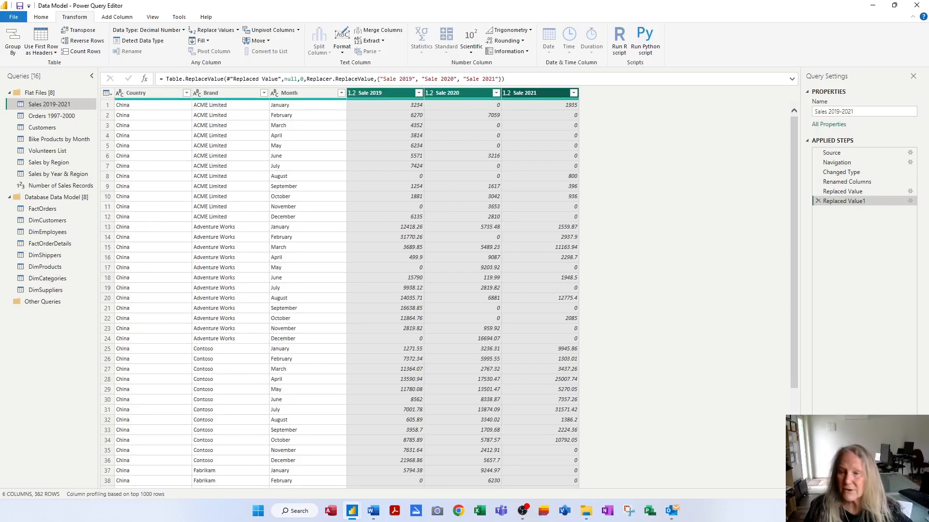
Step: Review the settings of both Replaced Value steps without changing them
{"action": "left_click", "coordinate": [851, 193]}
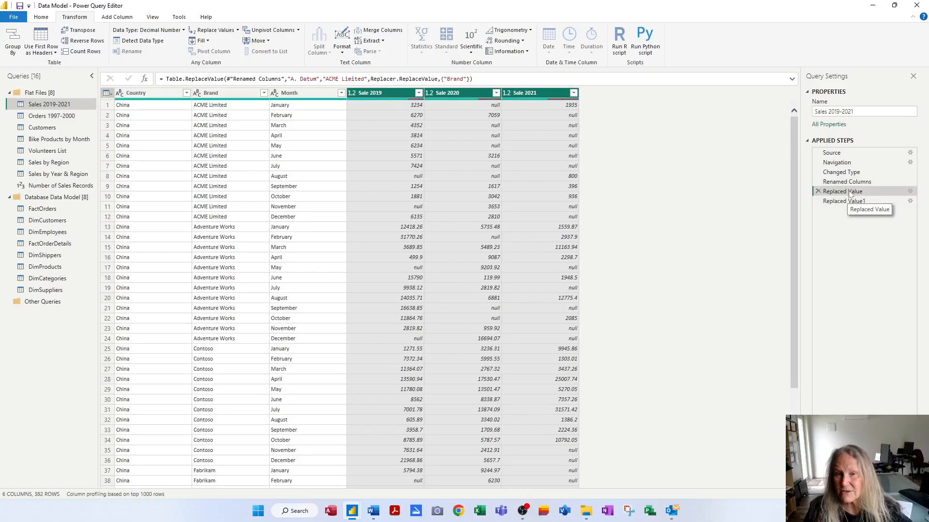
{"action": "left_click", "coordinate": [910, 192]}
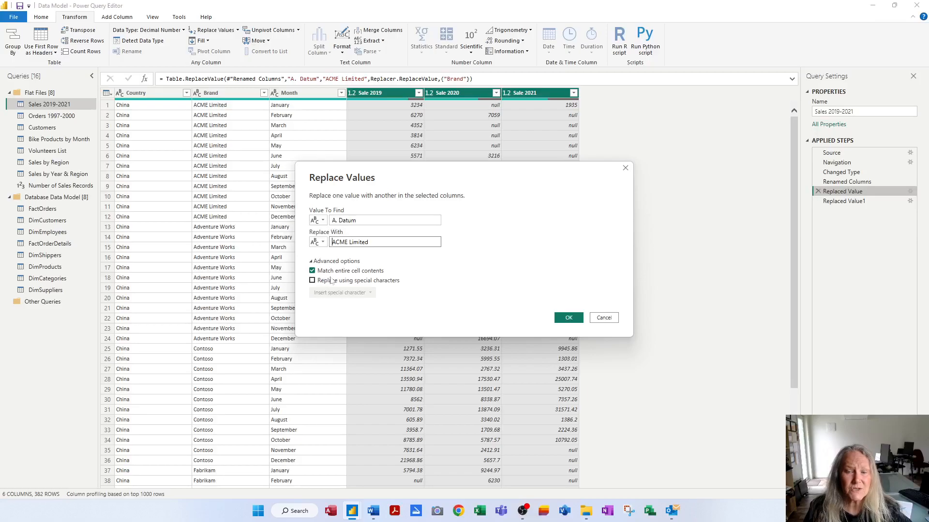
{"action": "left_click", "coordinate": [608, 320]}
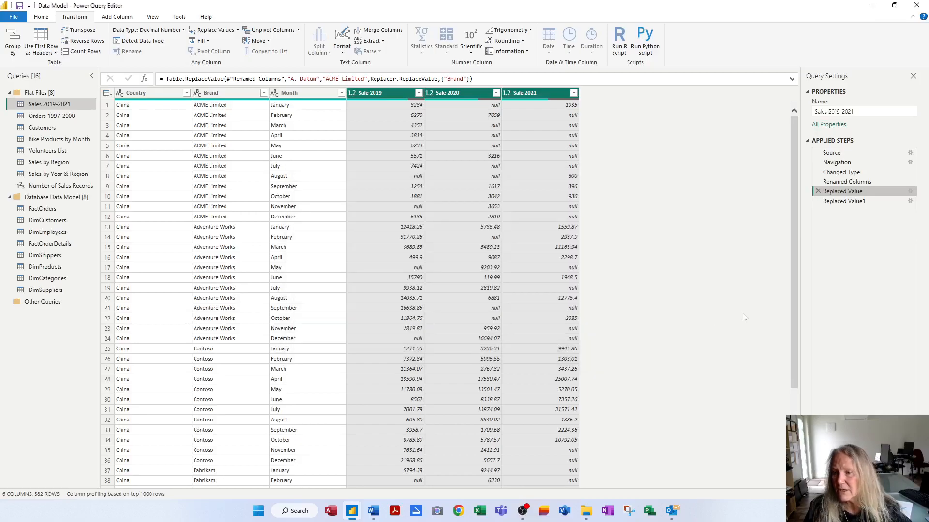
{"action": "left_click", "coordinate": [910, 201]}
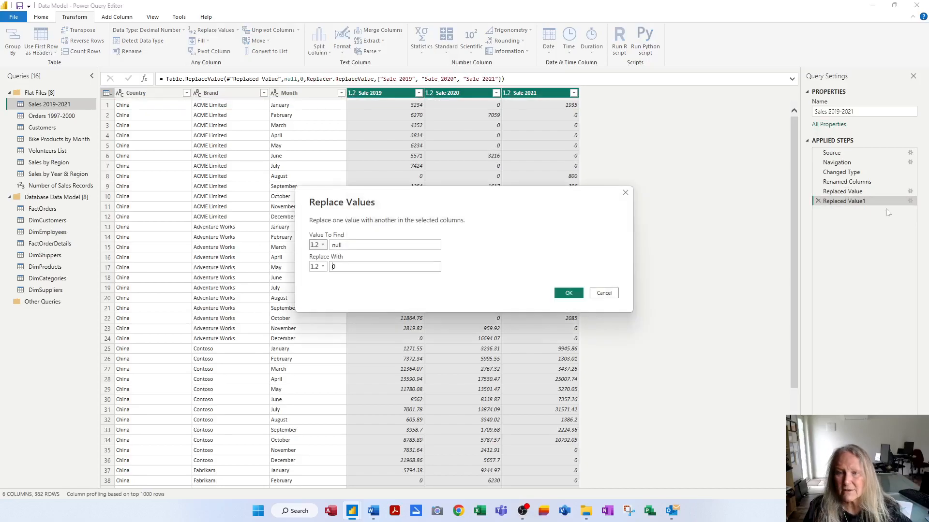
{"action": "left_click", "coordinate": [604, 293]}
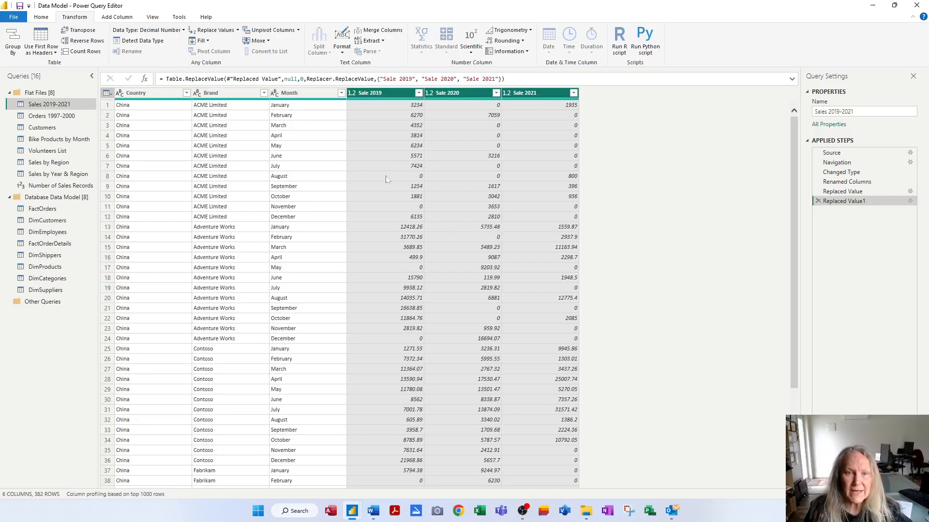
Step: Duplicate the Sales 2019-2021 query and rename the copy Brands List
{"action": "right_click", "coordinate": [66, 107]}
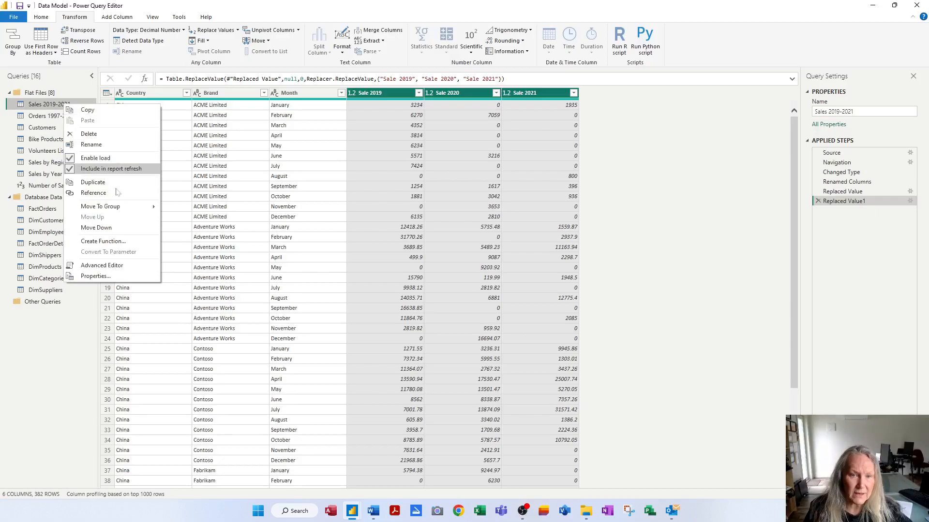
{"action": "left_click", "coordinate": [93, 183]}
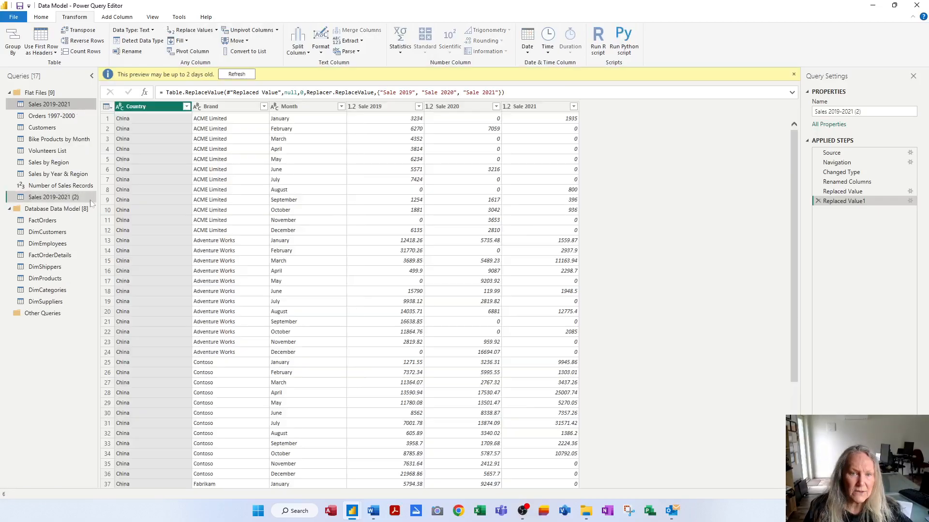
{"action": "double_click", "coordinate": [72, 198]}
{"action": "type", "text": "Brands List"}
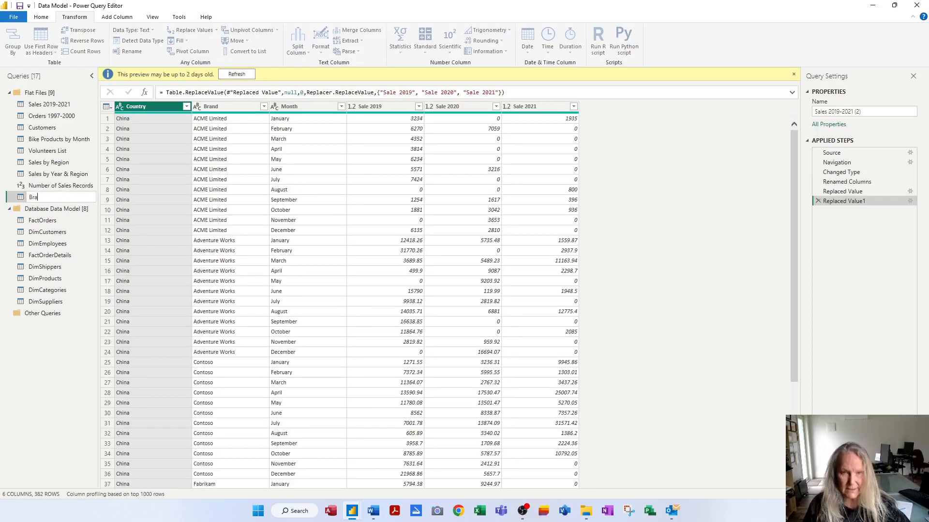
{"action": "key", "text": "Return"}
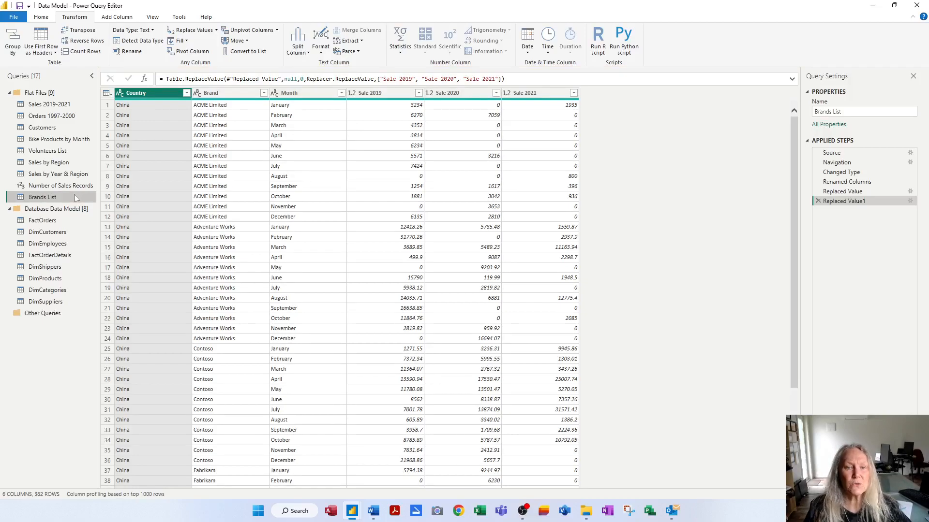
Step: Paste another copy of the Sales 2019-2021 query and rename it Countries List
{"action": "left_click", "coordinate": [60, 105]}
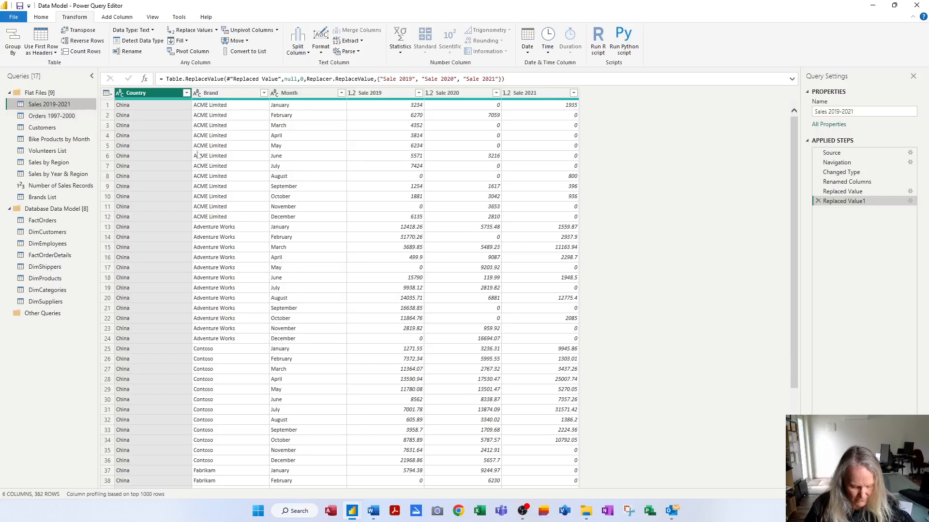
{"action": "key", "text": "ctrl+v"}
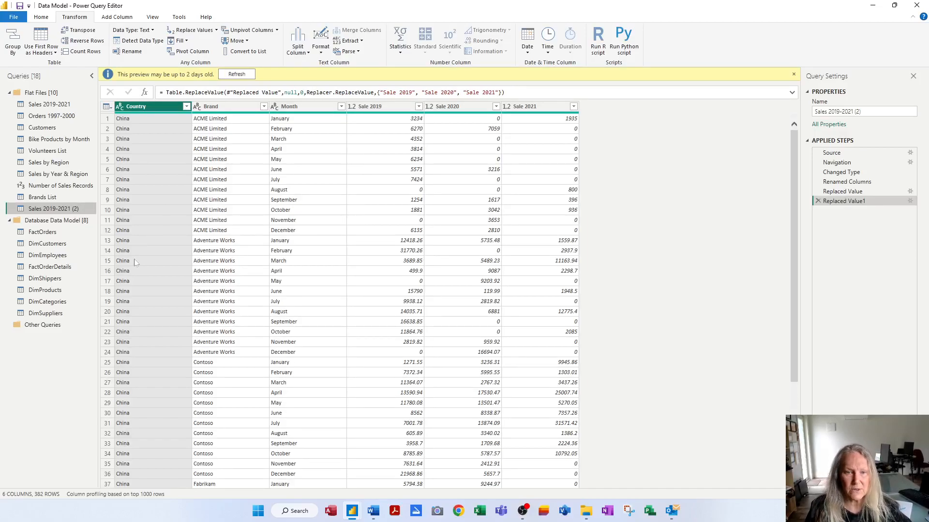
{"action": "key", "text": "F2"}
{"action": "type", "text": "C"}
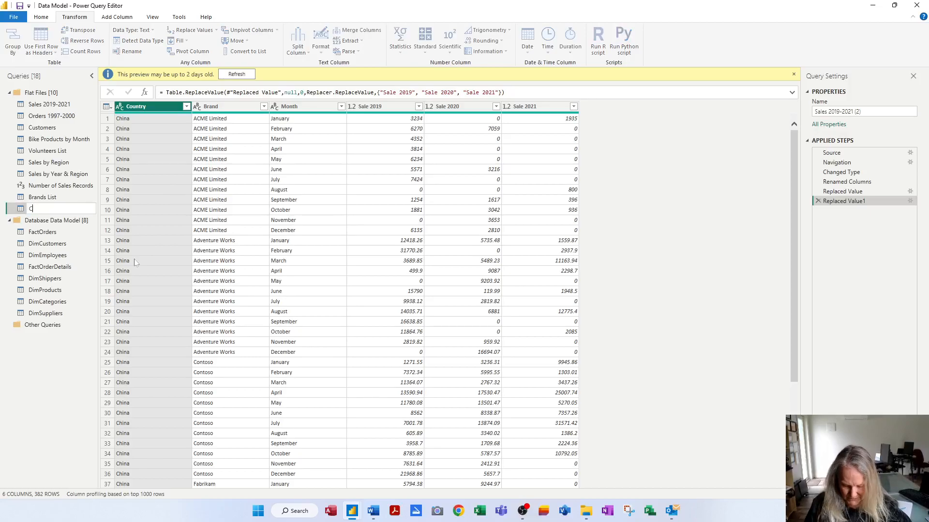
{"action": "type", "text": "ountries "}
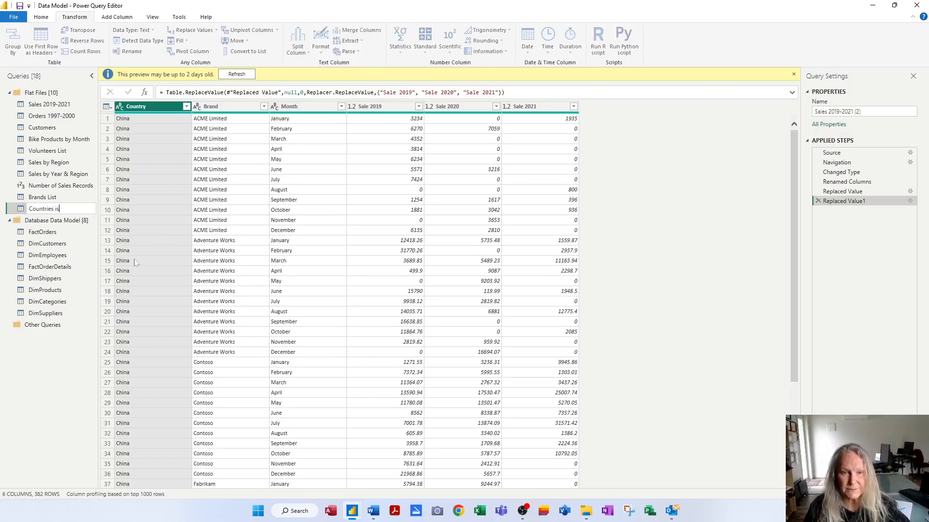
{"action": "type", "text": "List"}
{"action": "key", "text": "Return"}
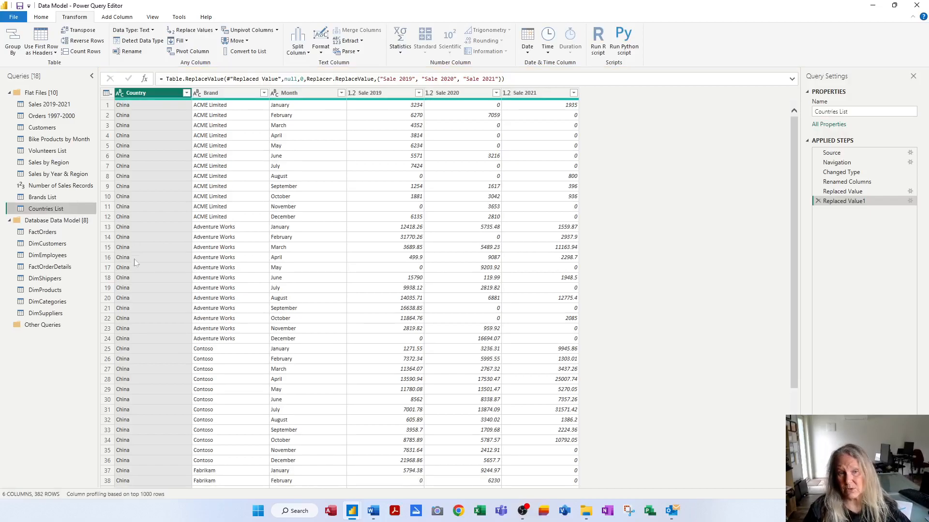
Step: Remove duplicate rows based on the Brand column in the Brands List query
{"action": "left_click", "coordinate": [50, 200]}
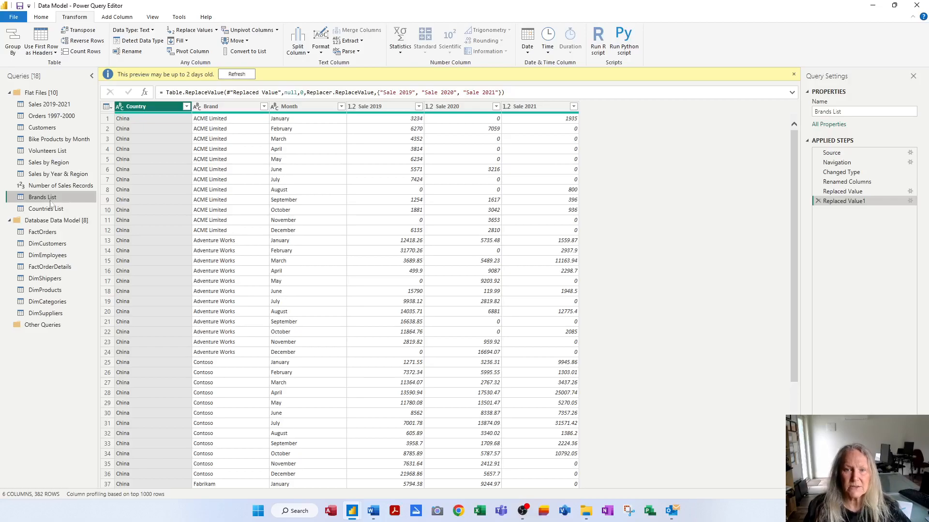
{"action": "left_click", "coordinate": [227, 110]}
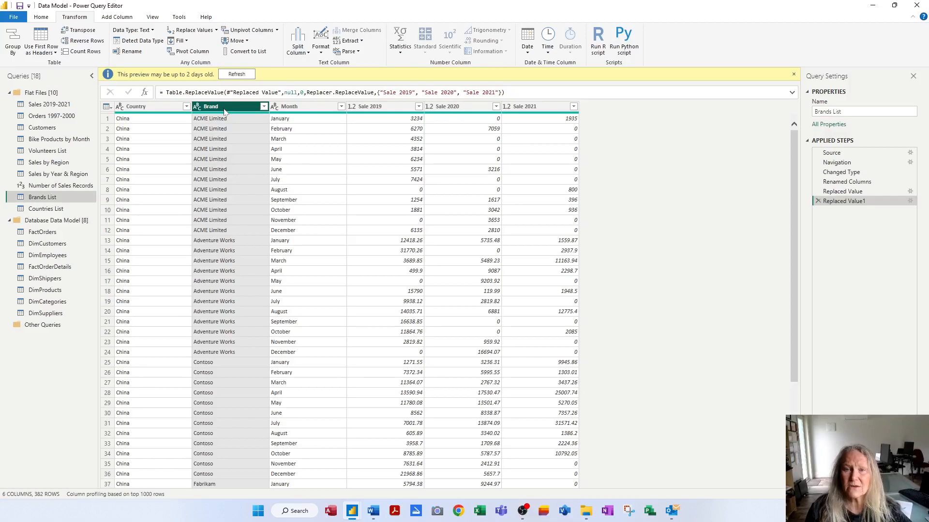
{"action": "right_click", "coordinate": [251, 110]}
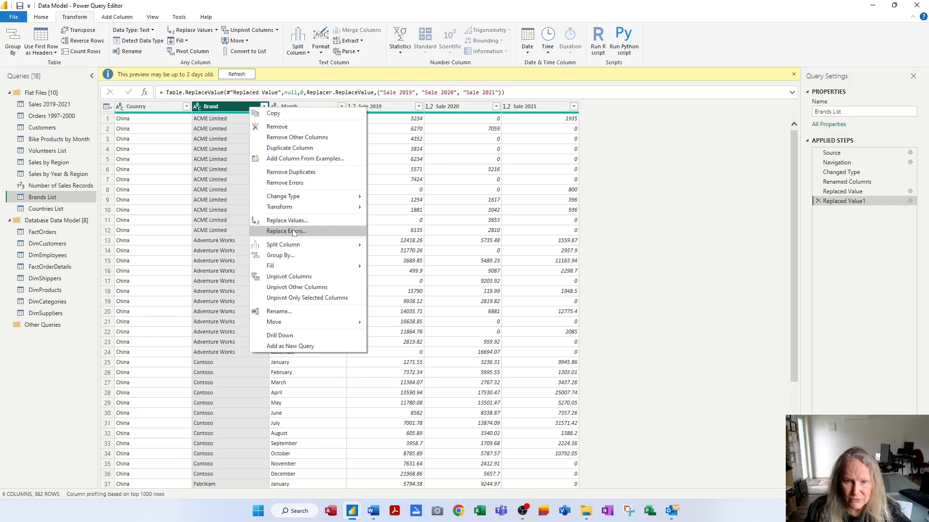
{"action": "left_click", "coordinate": [308, 175]}
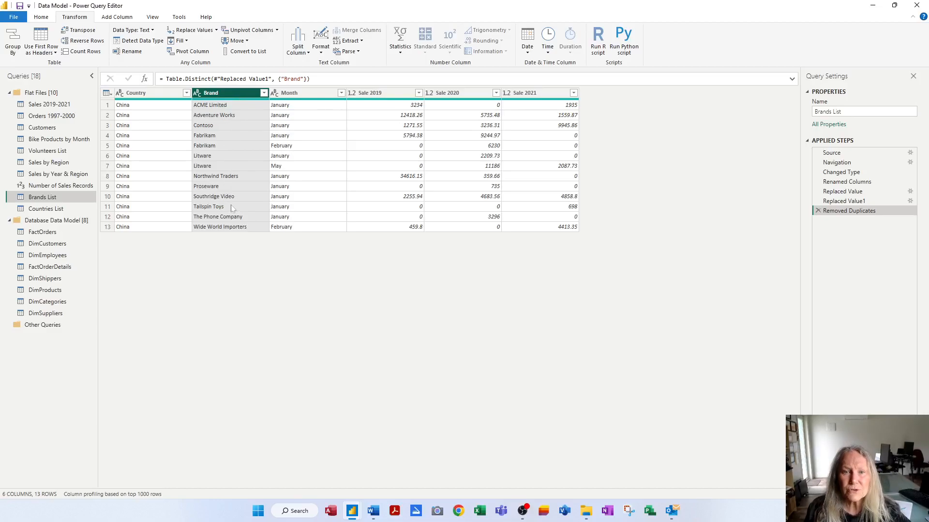
Step: Remove all other columns so the Brands List query keeps only the Brand column
{"action": "left_click", "coordinate": [43, 17]}
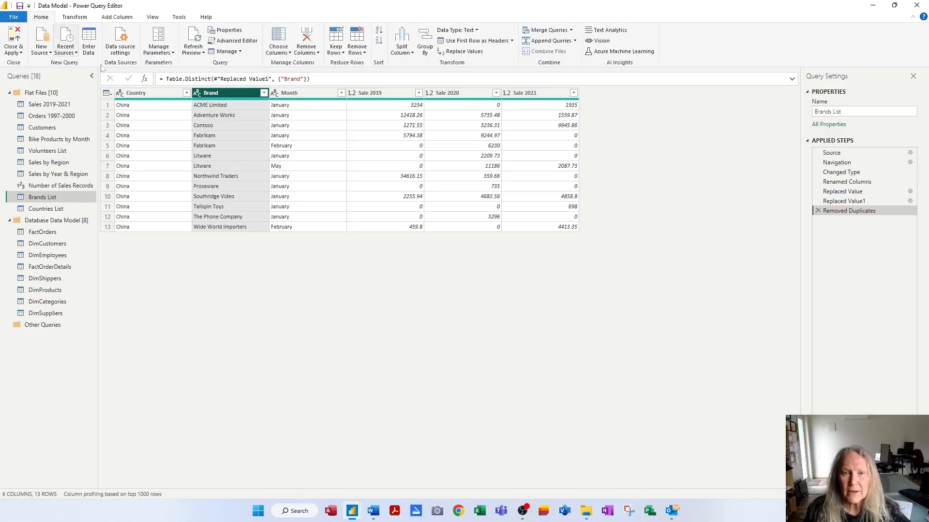
{"action": "left_click", "coordinate": [287, 53]}
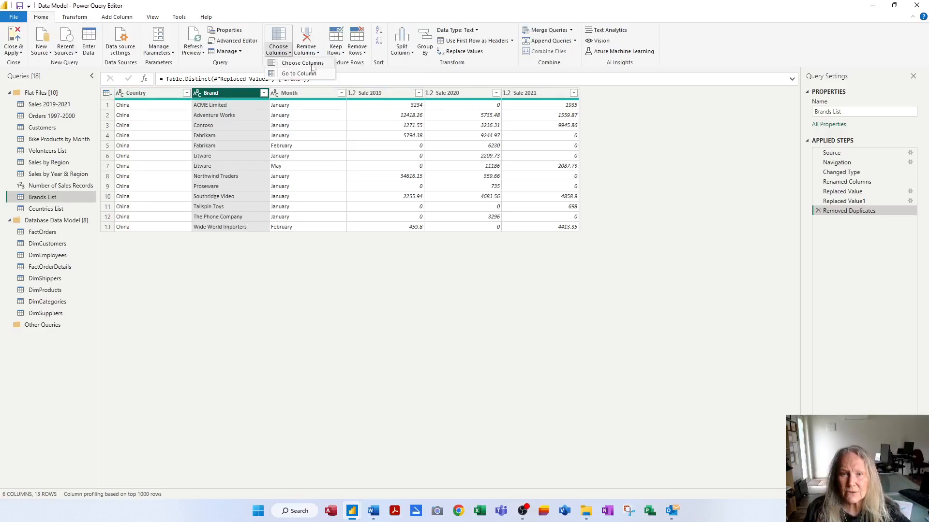
{"action": "left_click", "coordinate": [316, 53]}
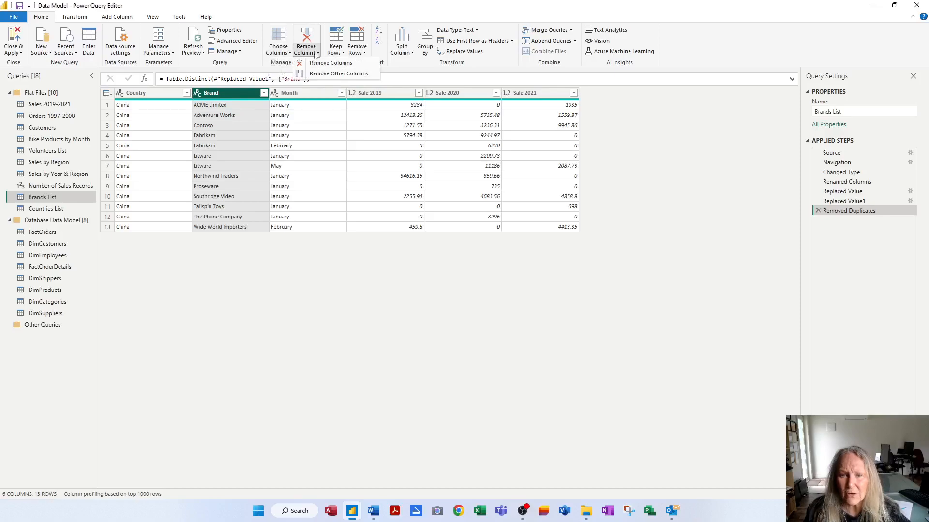
{"action": "left_click", "coordinate": [335, 74]}
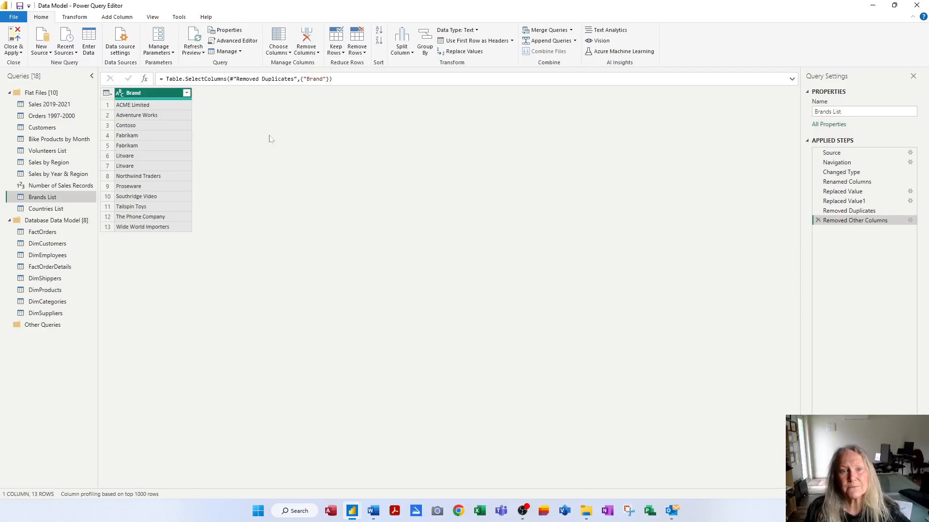
Step: Switch to the Countries List query and briefly show the column distribution to examine distinct values per column
{"action": "left_click", "coordinate": [41, 211]}
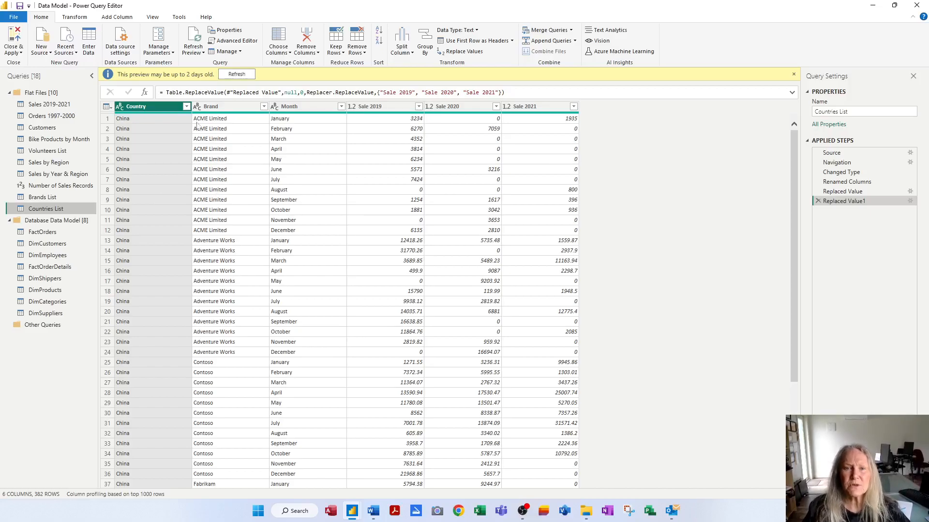
{"action": "left_click", "coordinate": [152, 18]}
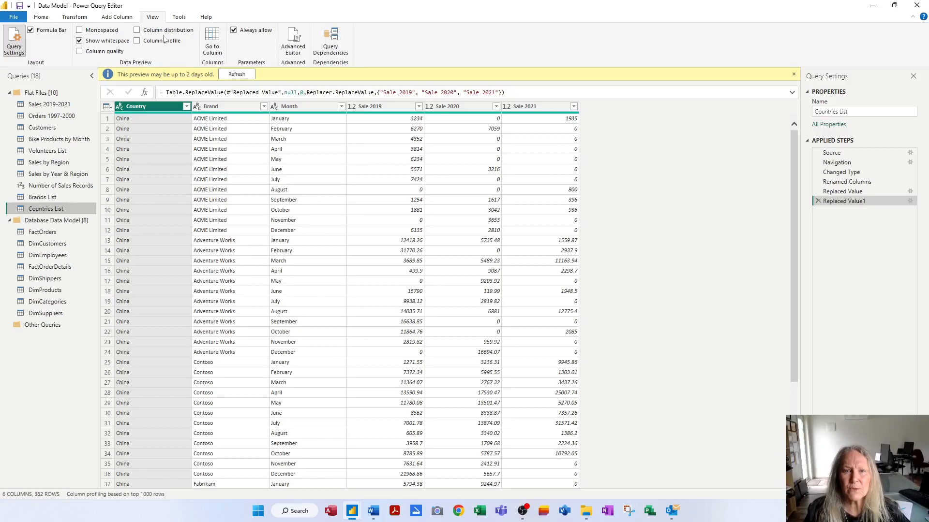
{"action": "left_click", "coordinate": [168, 31]}
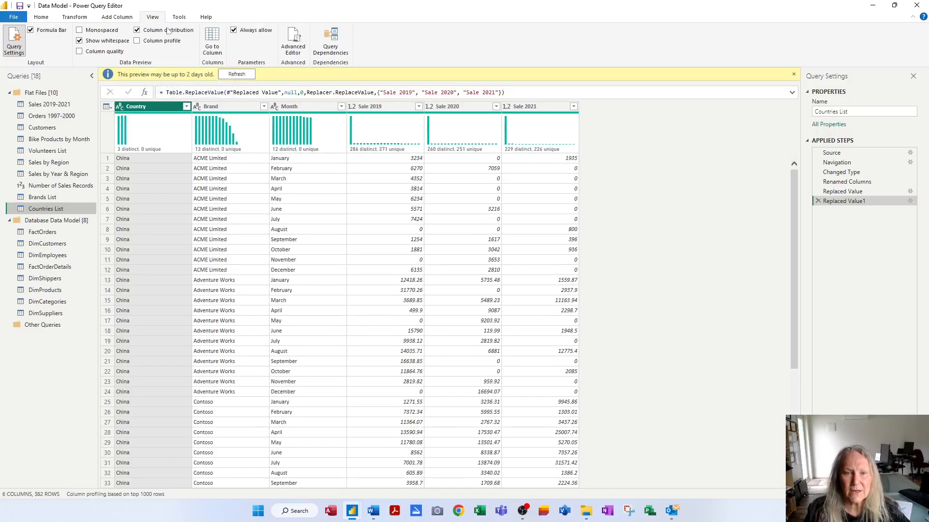
{"action": "mouse_move", "coordinate": [135, 151]}
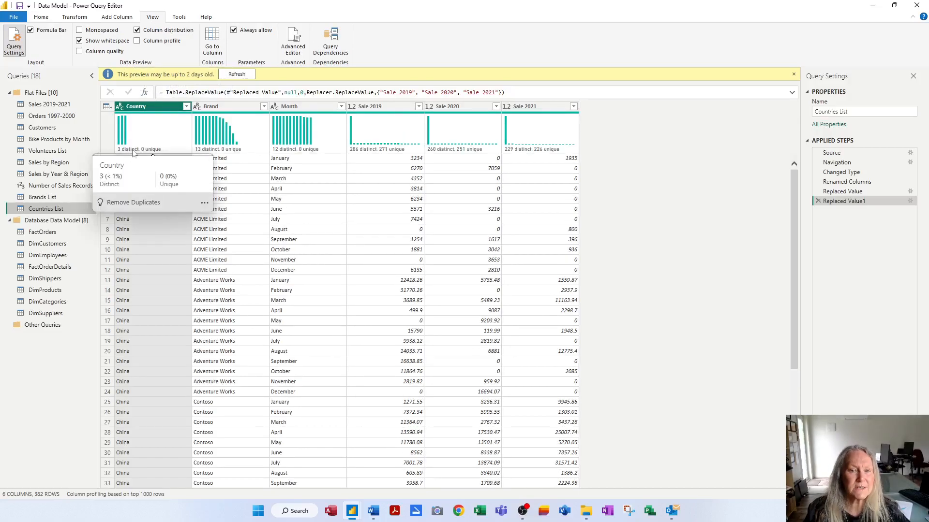
{"action": "left_click", "coordinate": [163, 30]}
Step: Remove duplicate rows based on the Country column, then keep only the Country column in Countries List
{"action": "left_click", "coordinate": [43, 17]}
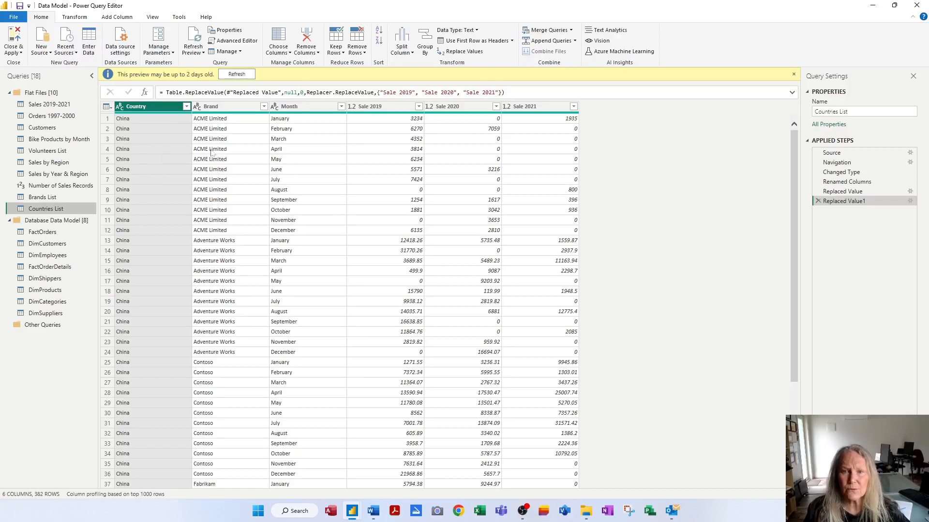
{"action": "right_click", "coordinate": [166, 108]}
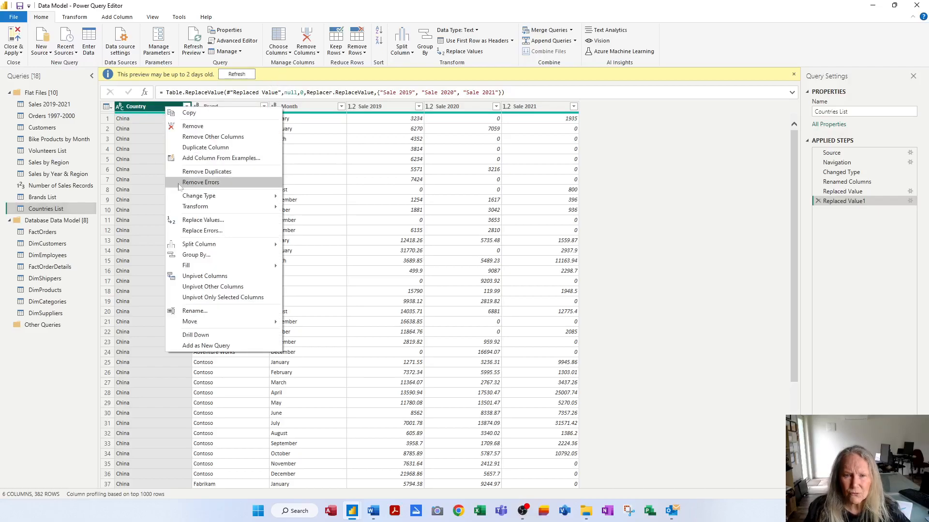
{"action": "left_click", "coordinate": [200, 173]}
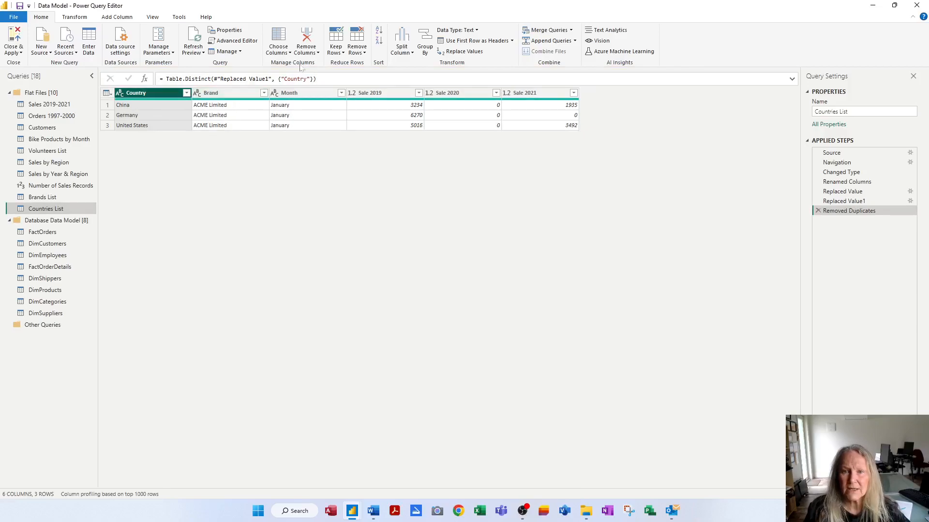
{"action": "left_click", "coordinate": [309, 52]}
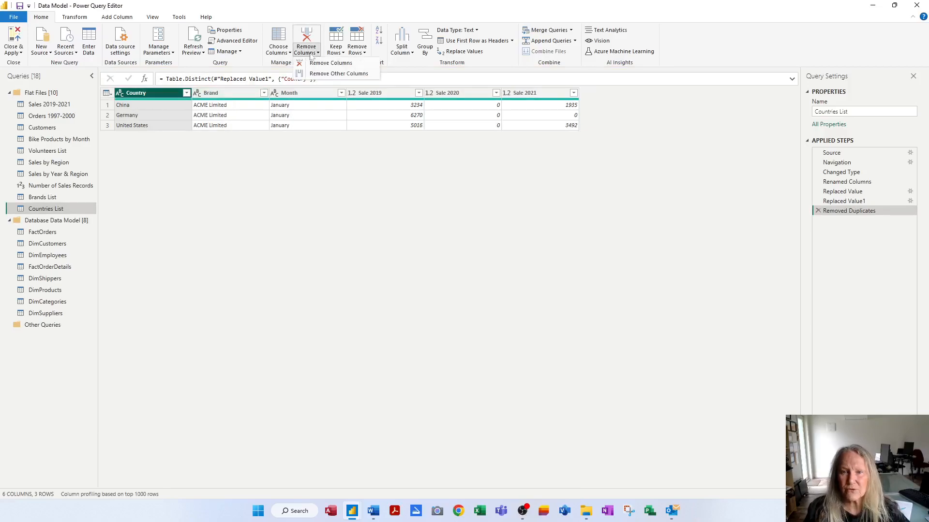
{"action": "left_click", "coordinate": [337, 74]}
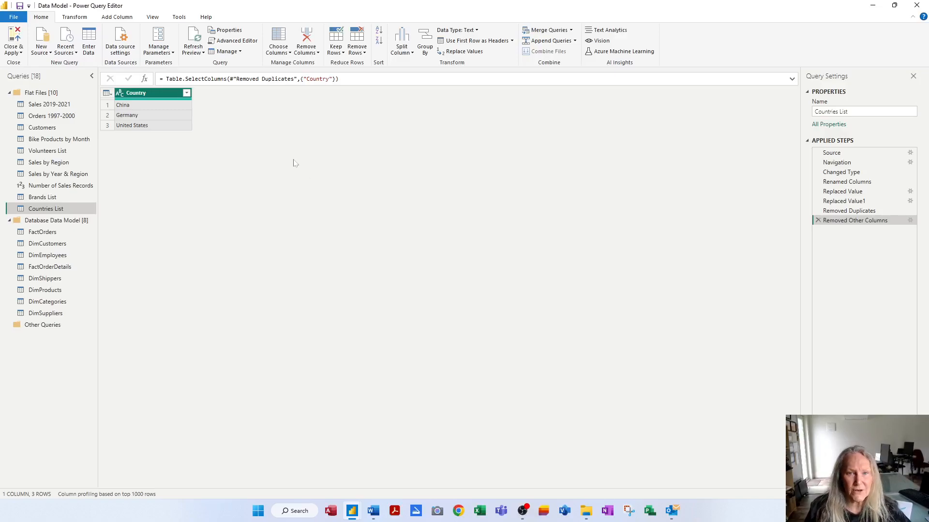
Step: Import Sheet1 from the TextilesDecember2021.xlsx Excel workbook as a new query
{"action": "left_click", "coordinate": [43, 54]}
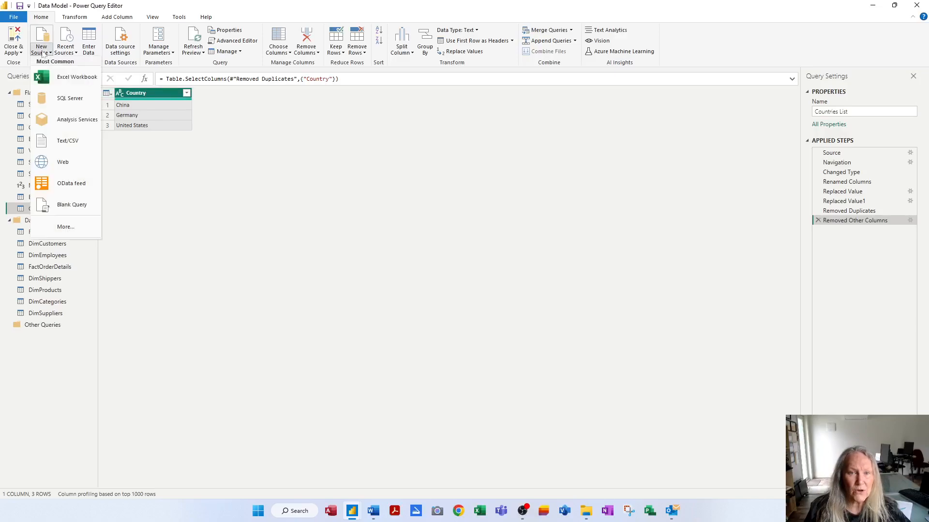
{"action": "left_click", "coordinate": [63, 77]}
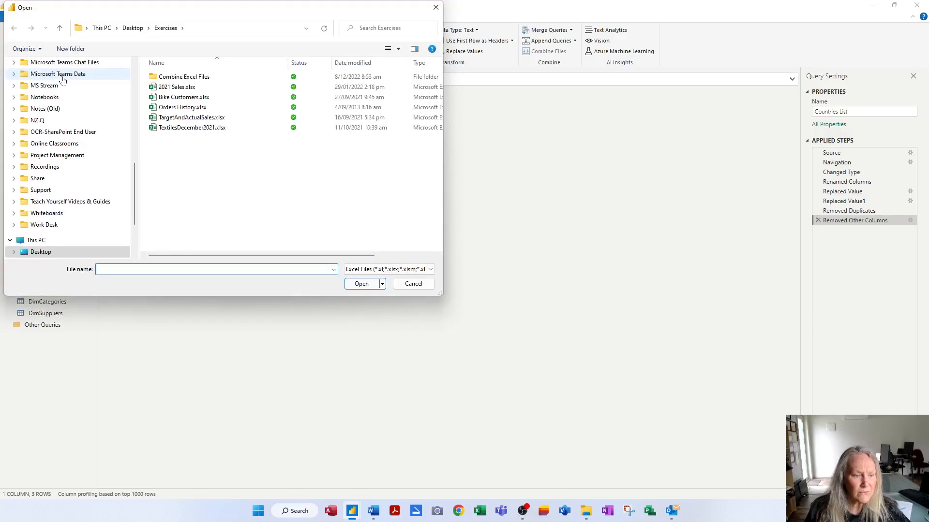
{"action": "left_click", "coordinate": [213, 130]}
{"action": "left_click", "coordinate": [362, 284]}
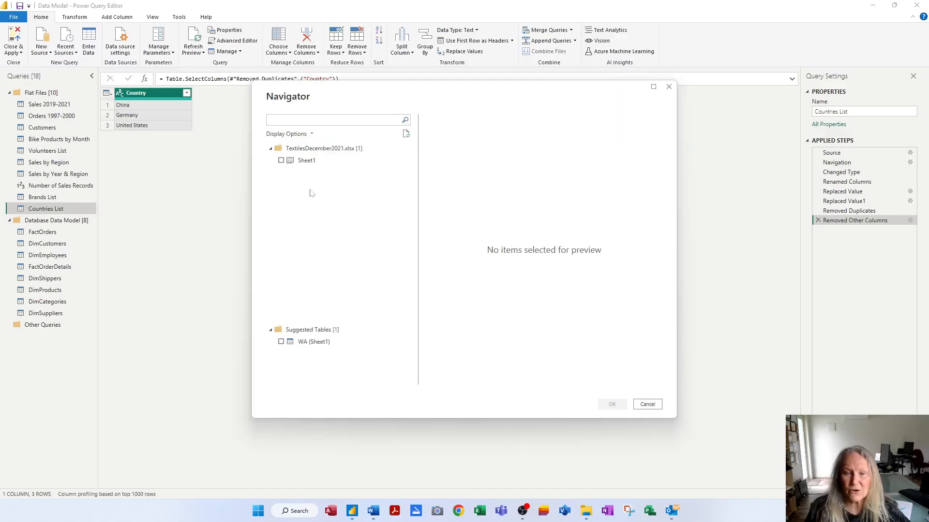
{"action": "left_click", "coordinate": [281, 161]}
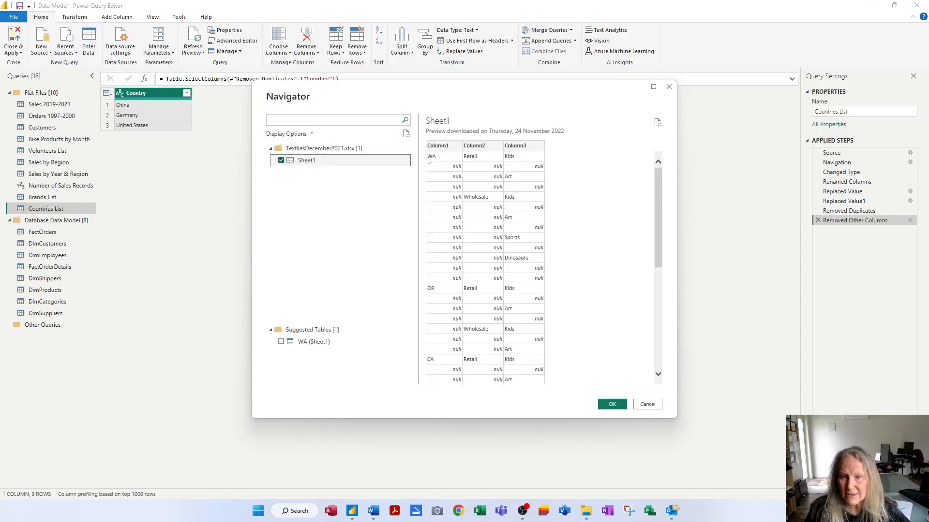
{"action": "left_click", "coordinate": [612, 405]}
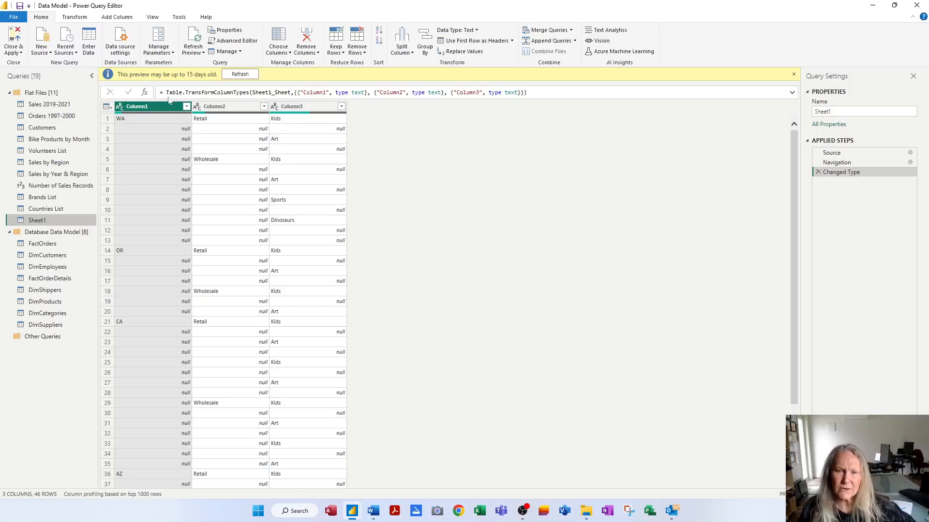
Step: Refresh the preview and rename the new Sheet1 query to Textiles 2021
{"action": "left_click", "coordinate": [239, 75]}
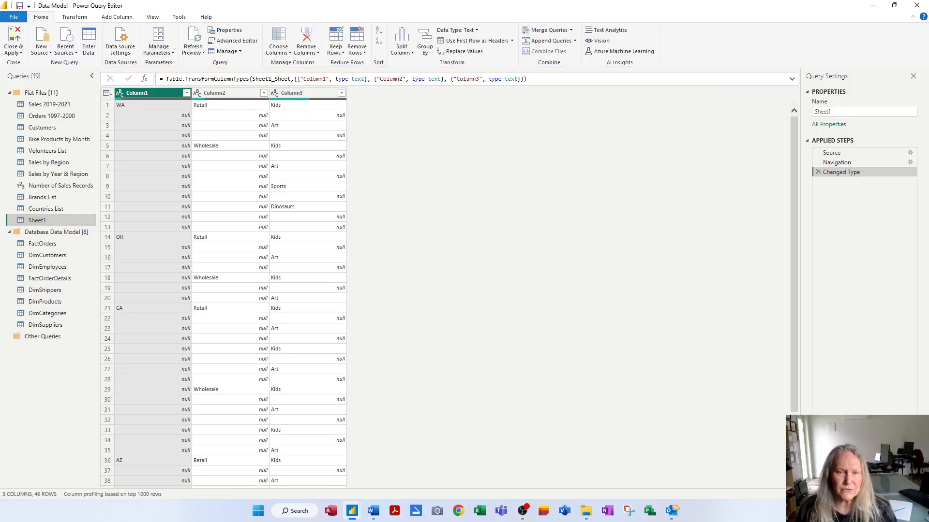
{"action": "double_click", "coordinate": [39, 221]}
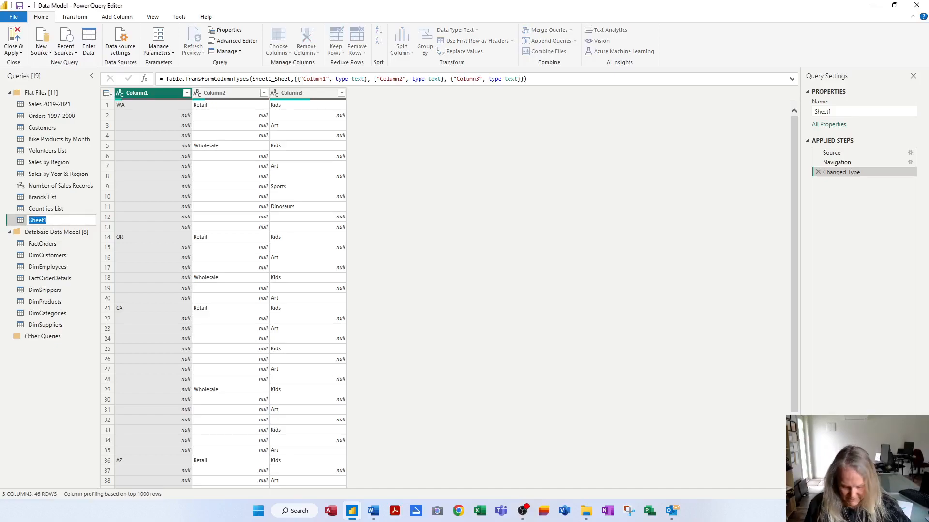
{"action": "type", "text": "Textiles 2021"}
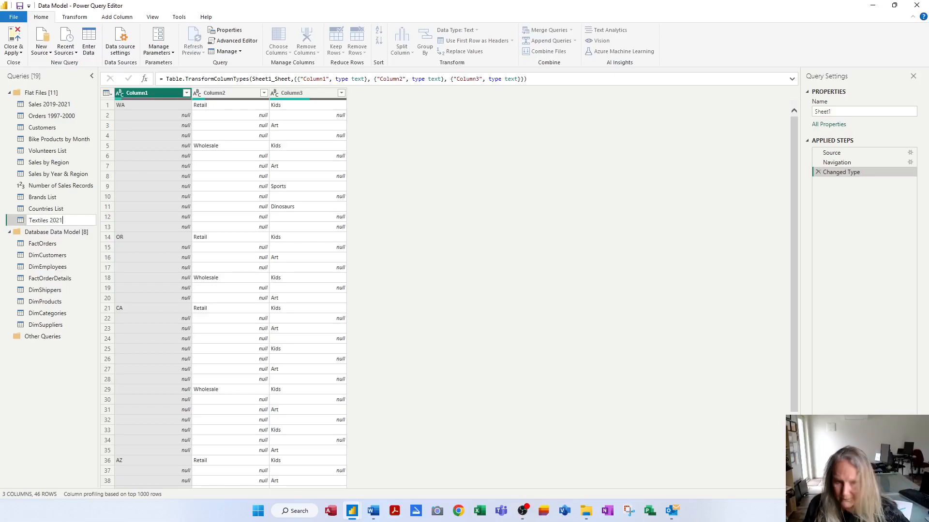
{"action": "key", "text": "Return"}
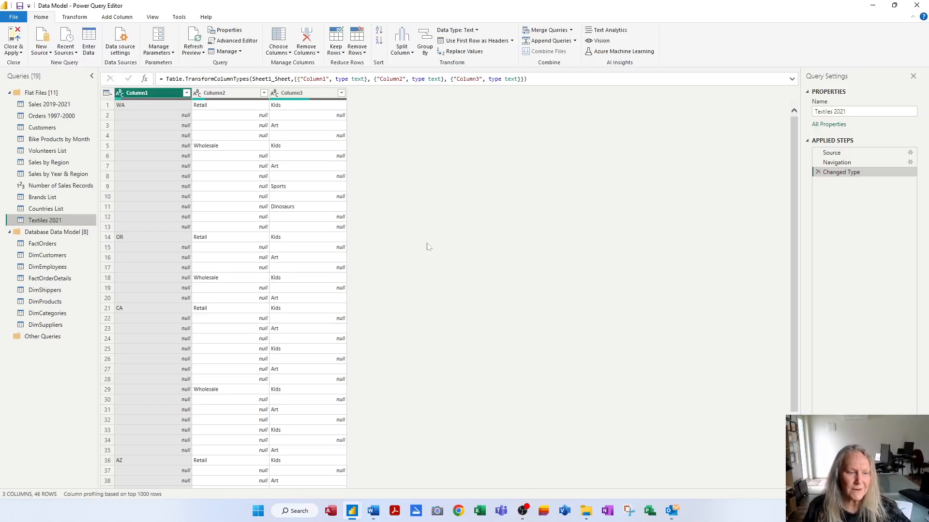
Step: Rename Column1 of the Textiles 2021 query to State
{"action": "double_click", "coordinate": [163, 98]}
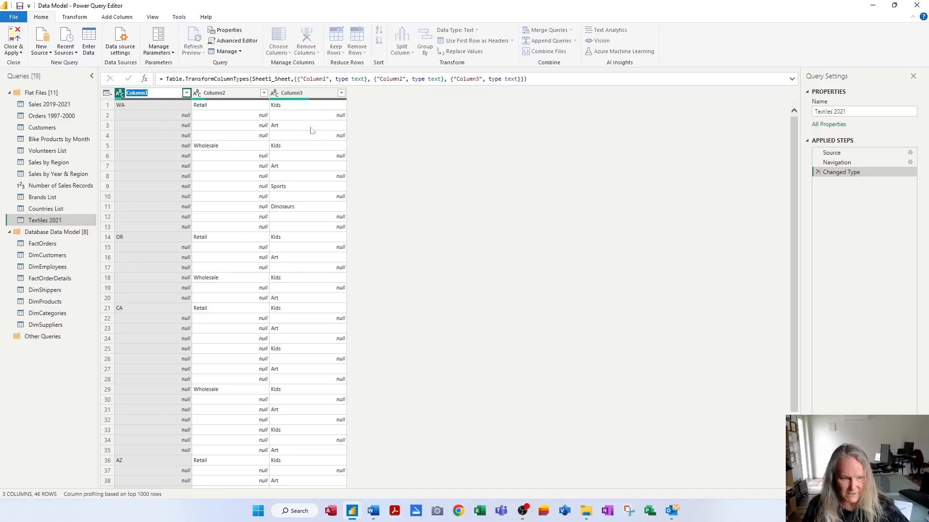
{"action": "type", "text": "tate"}
{"action": "key", "text": "Return"}
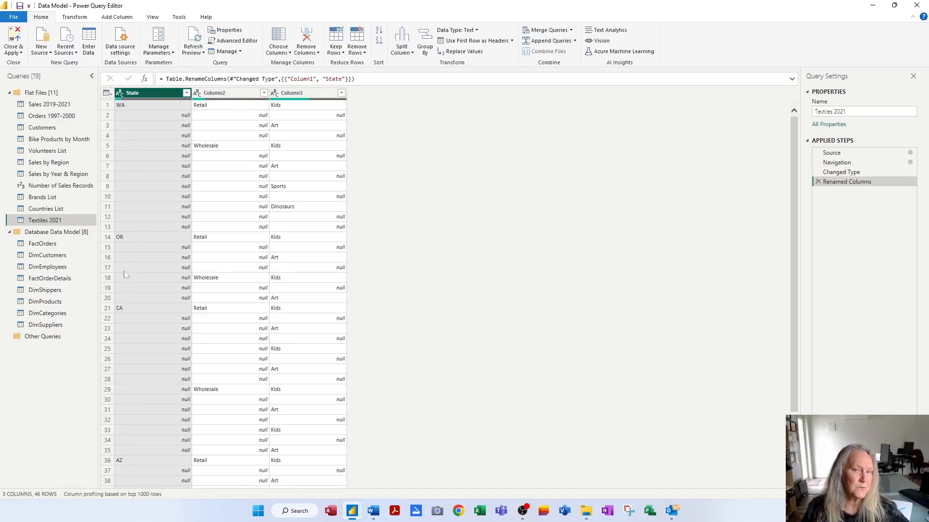
Step: Rename Column2 to Channel
{"action": "left_click", "coordinate": [232, 94]}
{"action": "key", "text": "F2"}
{"action": "type", "text": "Channel"}
{"action": "key", "text": "Return"}
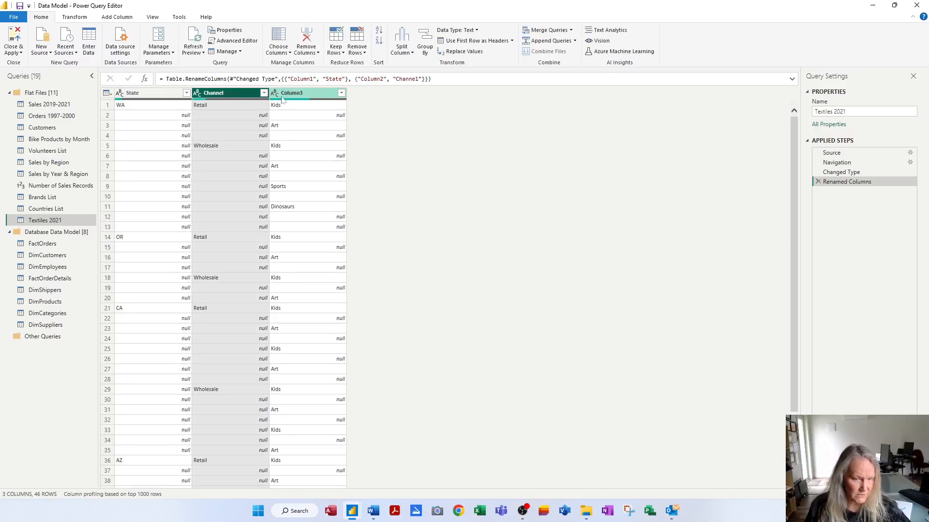
Step: Rename Column3 to Category
{"action": "left_click", "coordinate": [323, 94]}
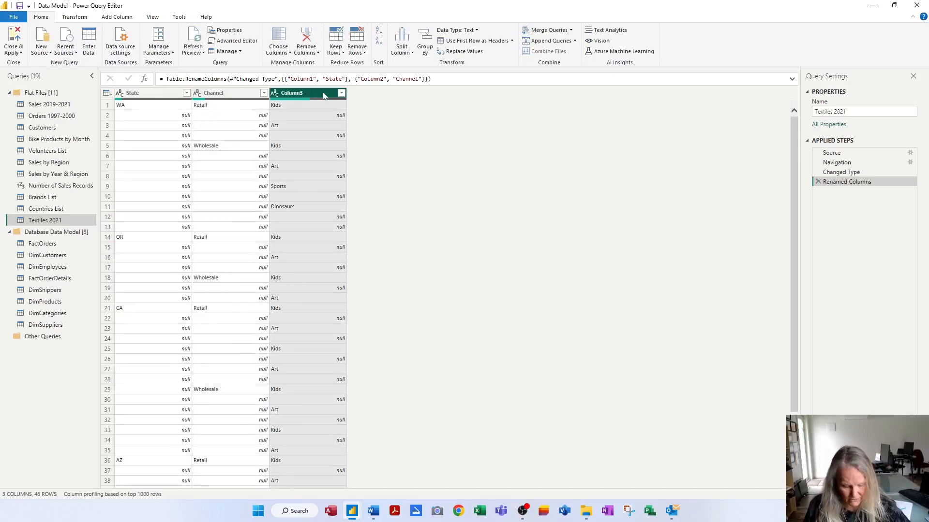
{"action": "key", "text": "F2"}
{"action": "type", "text": "Category"}
{"action": "key", "text": "Return"}
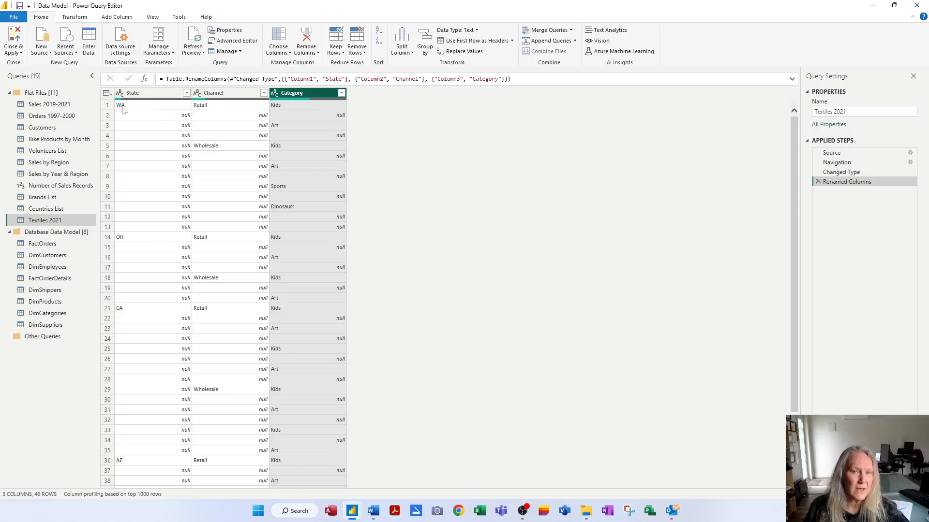
Step: Fill the State column down to replace its nulls with the value above
{"action": "left_click", "coordinate": [139, 96]}
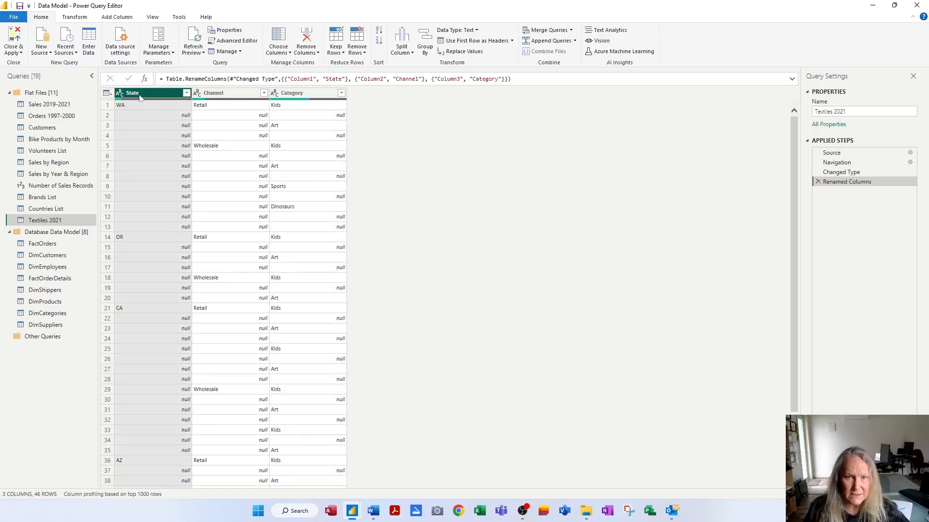
{"action": "left_click", "coordinate": [78, 18]}
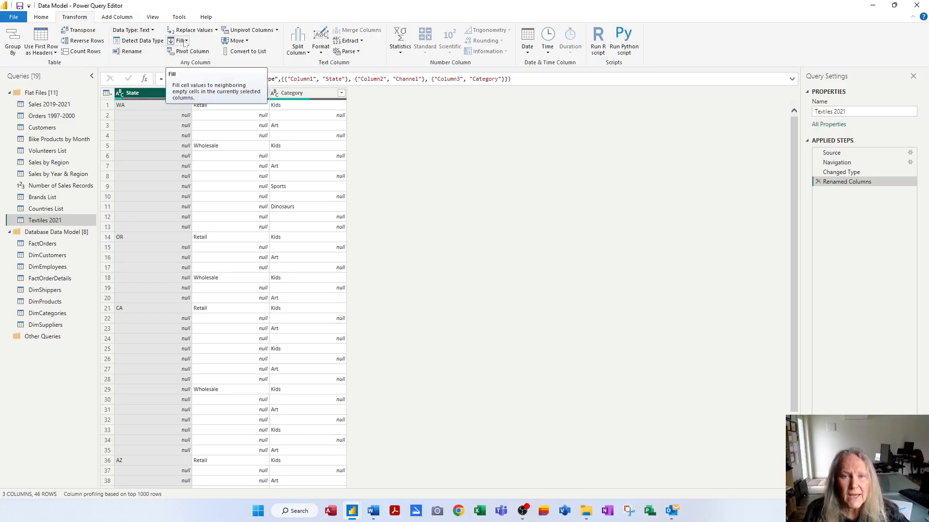
{"action": "left_click", "coordinate": [185, 42]}
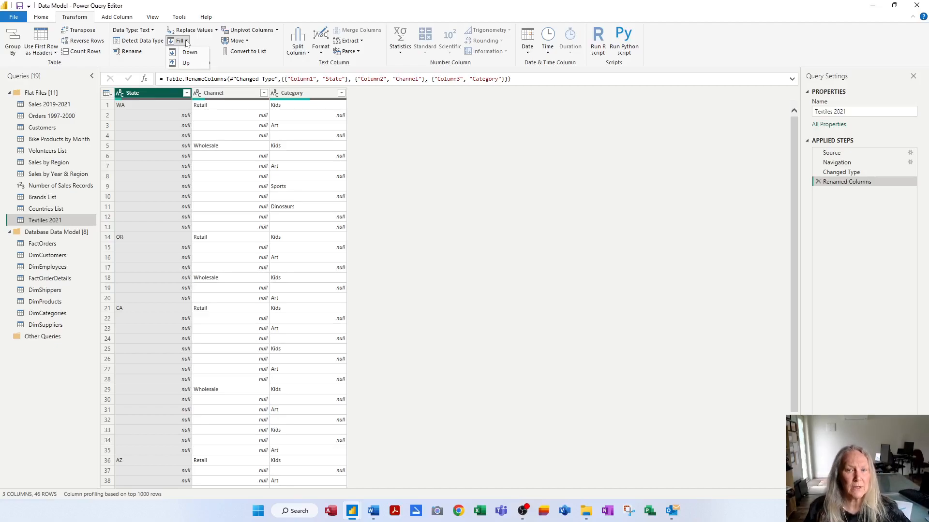
{"action": "left_click", "coordinate": [189, 52]}
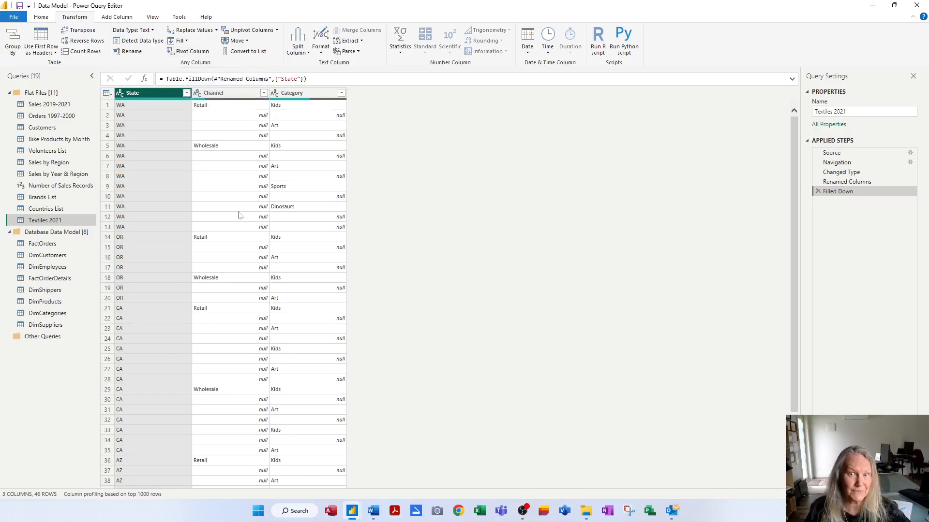
Step: Fill the Channel column down to replace its nulls with the value above
{"action": "left_click", "coordinate": [230, 96]}
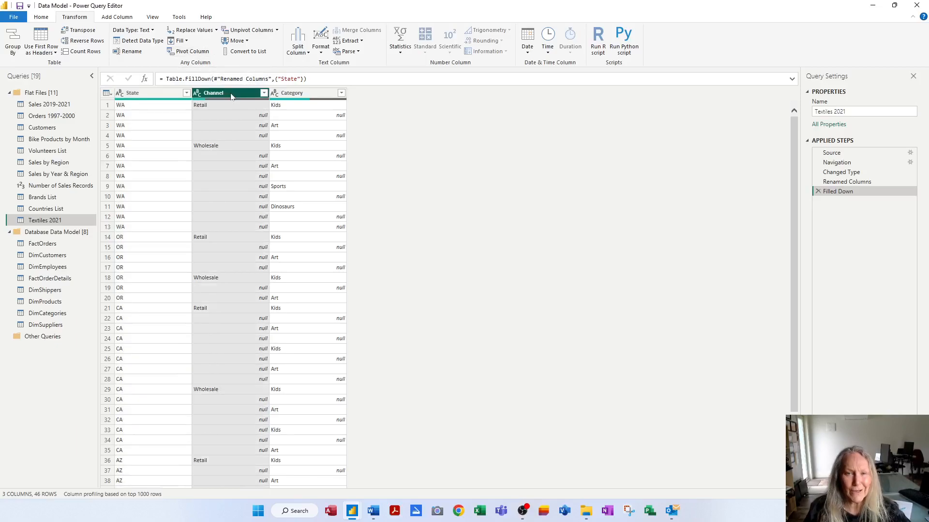
{"action": "left_click", "coordinate": [180, 41]}
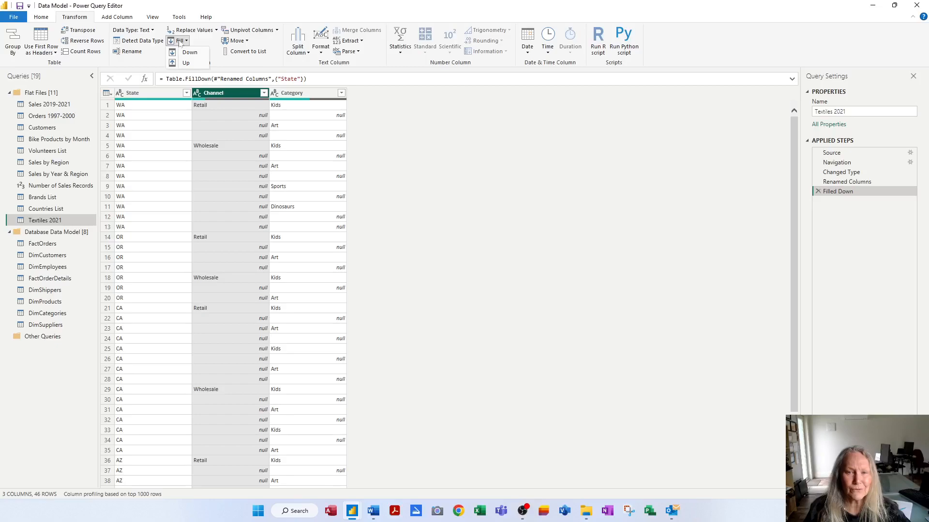
{"action": "left_click", "coordinate": [187, 52]}
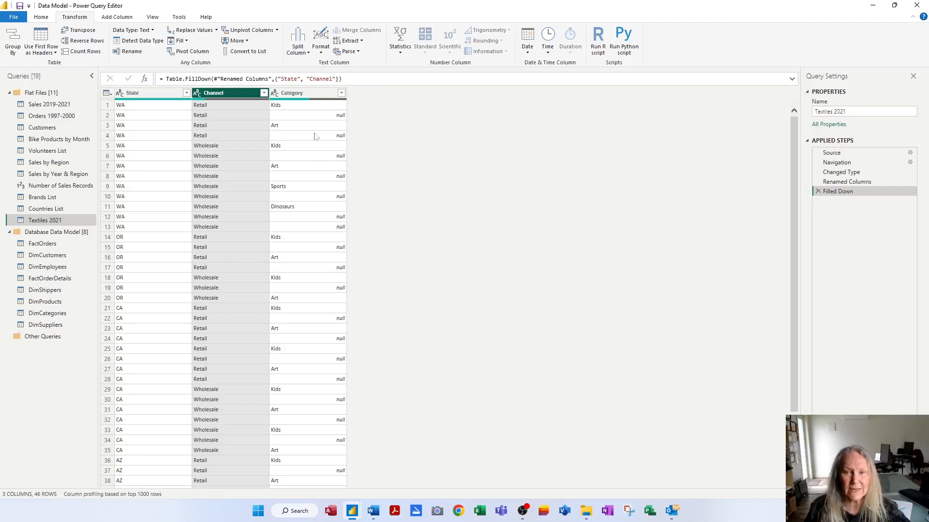
Step: Fill the Category column down as well, then save the workbook
{"action": "left_click", "coordinate": [312, 93]}
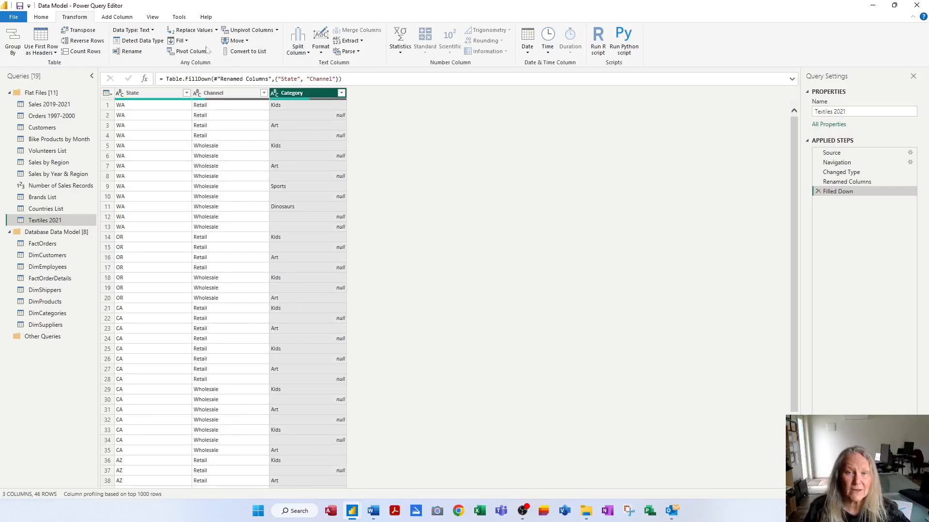
{"action": "left_click", "coordinate": [186, 41]}
{"action": "left_click", "coordinate": [189, 52]}
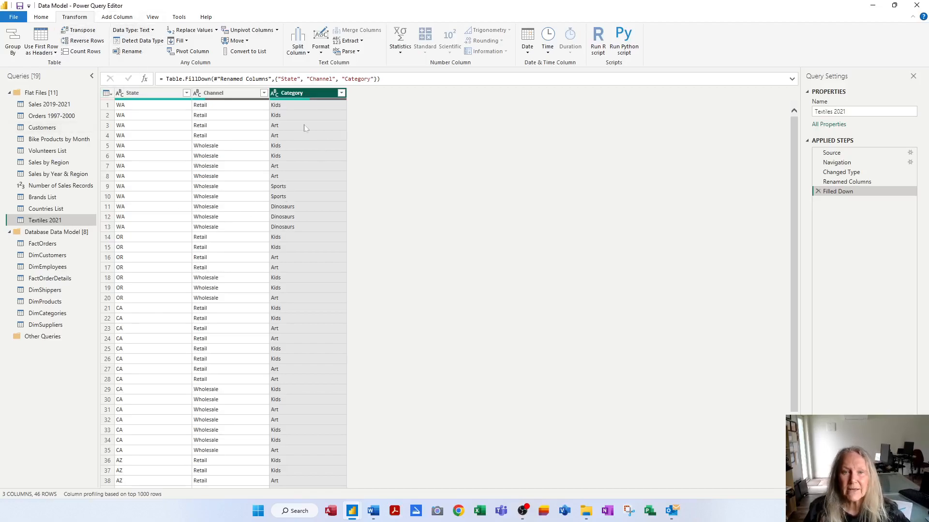
{"action": "left_click", "coordinate": [20, 5]}
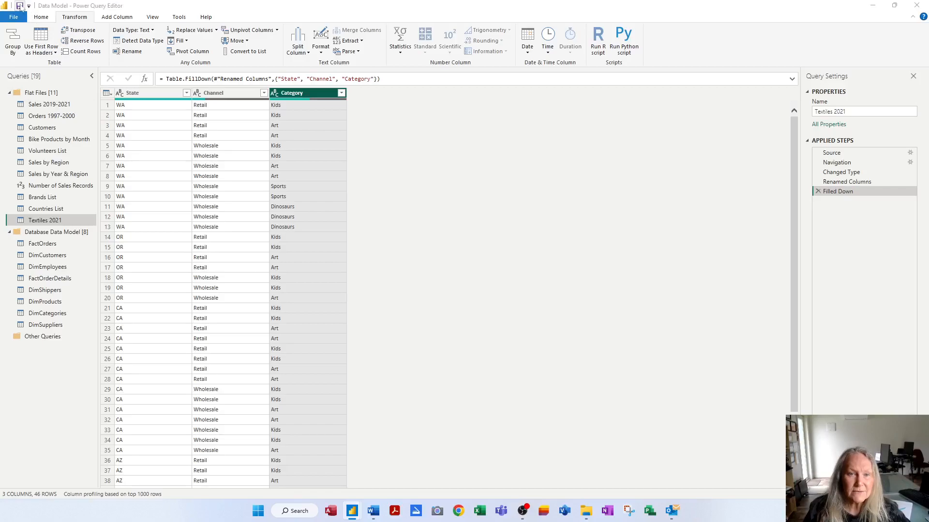
{"action": "left_click", "coordinate": [470, 274]}
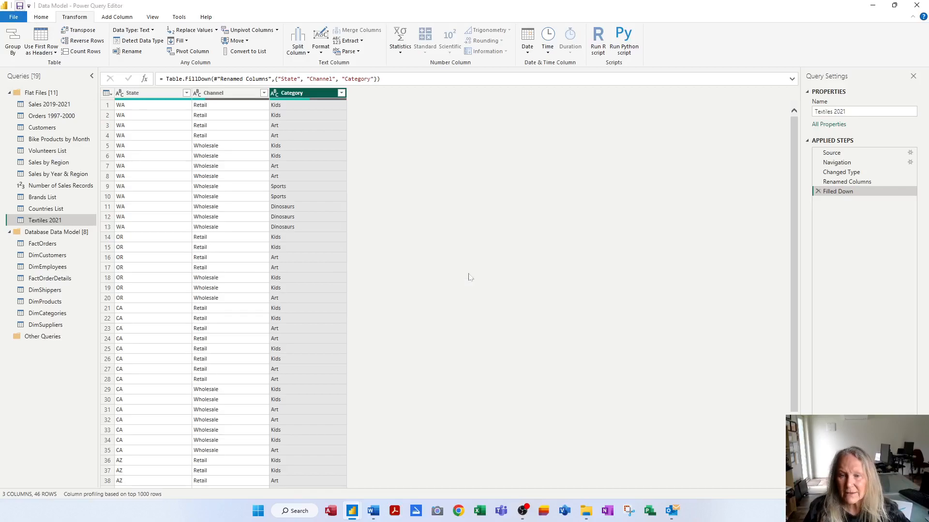